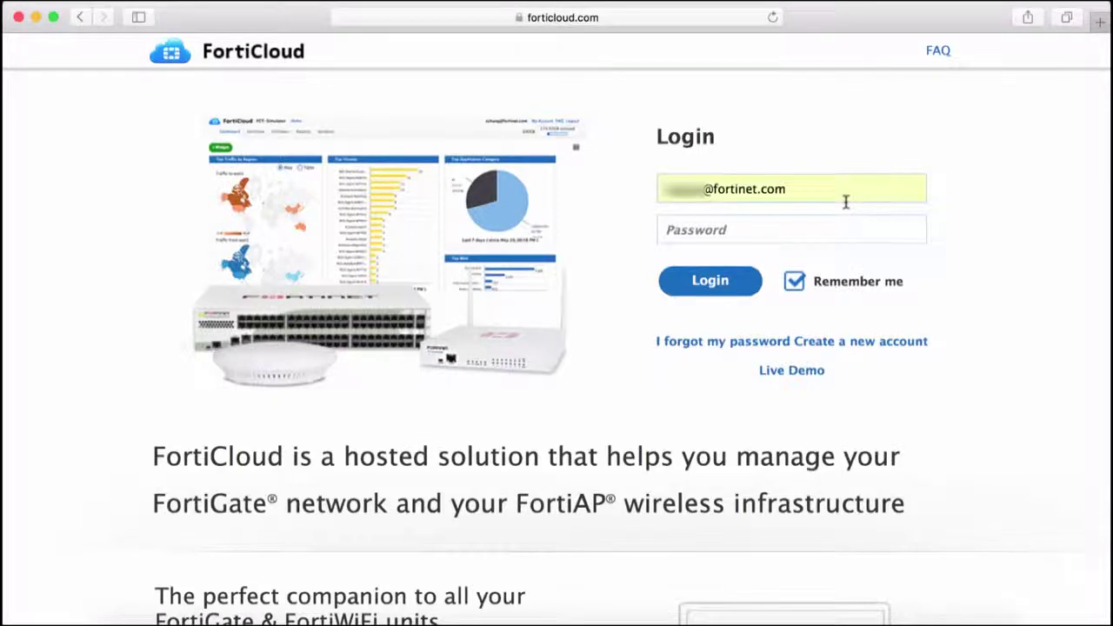
- Enter the account password and sign in to FortiCloud
{"action": "key", "text": "Tab"}
{"action": "type", "text": "••"}
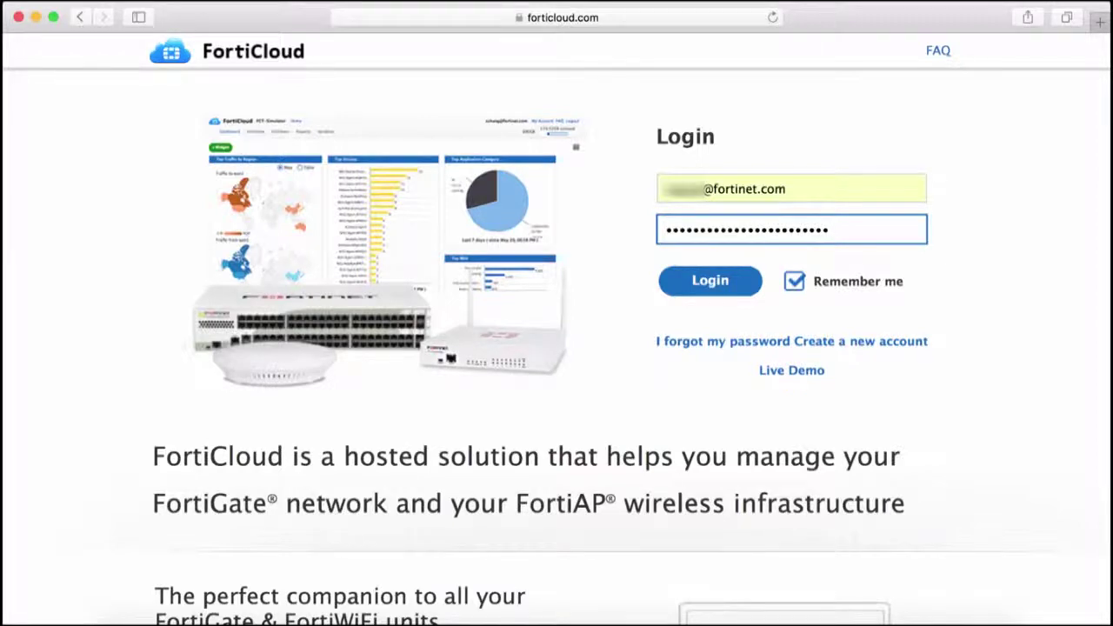
{"action": "left_click", "coordinate": [722, 278]}
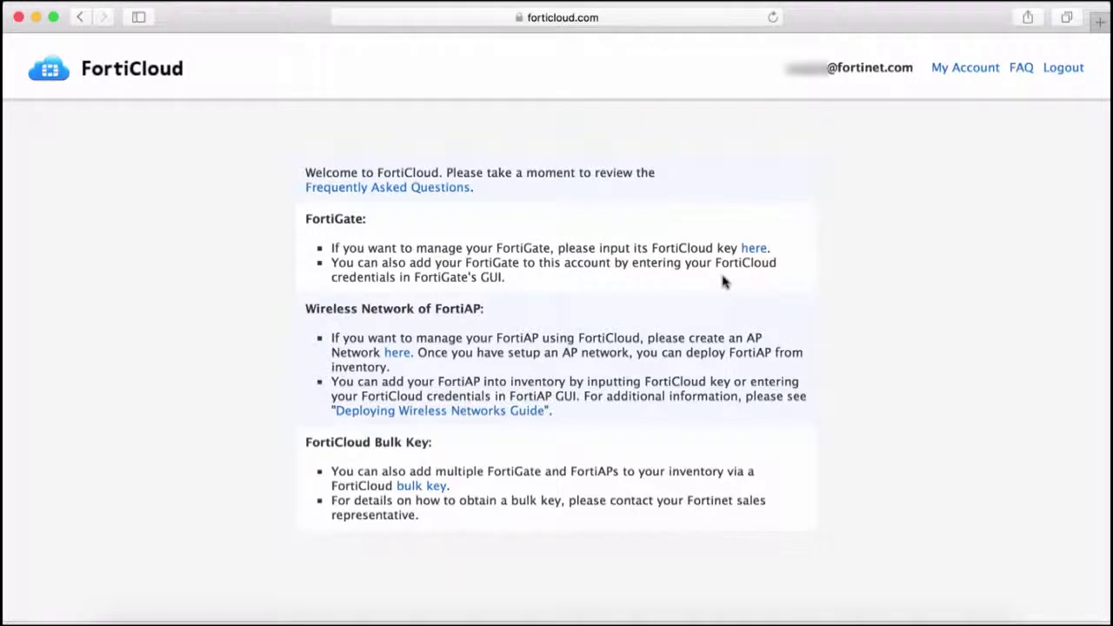
- Create the AP network 'Enterprise-Networks' with an AP password and open its card
{"action": "left_click", "coordinate": [397, 354]}
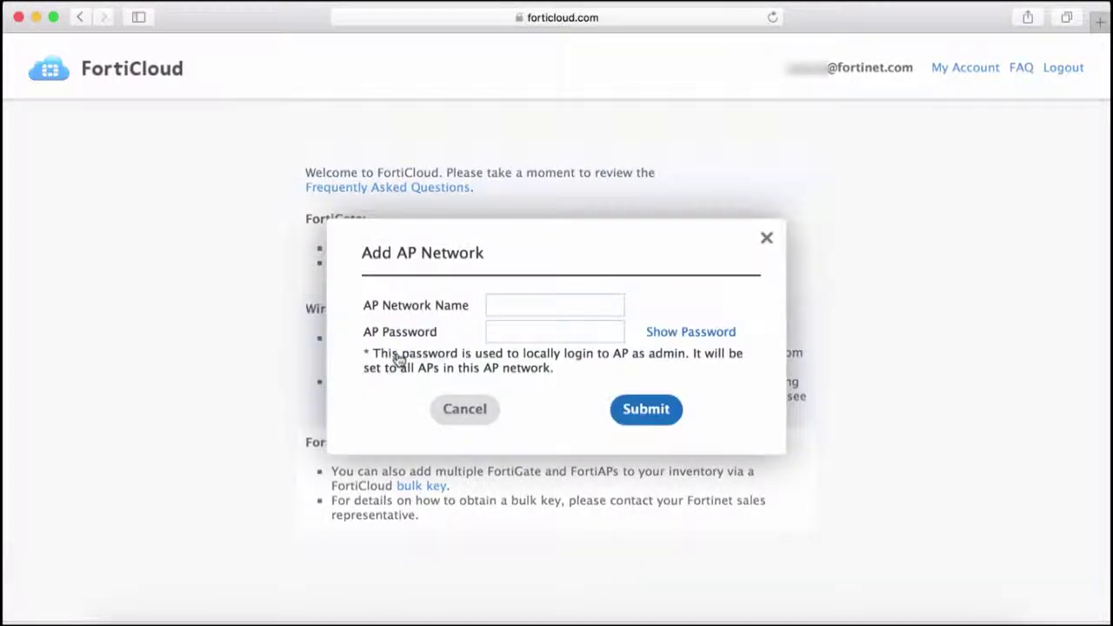
{"action": "left_click", "coordinate": [551, 309]}
{"action": "type", "text": "Enterprise-Networks"}
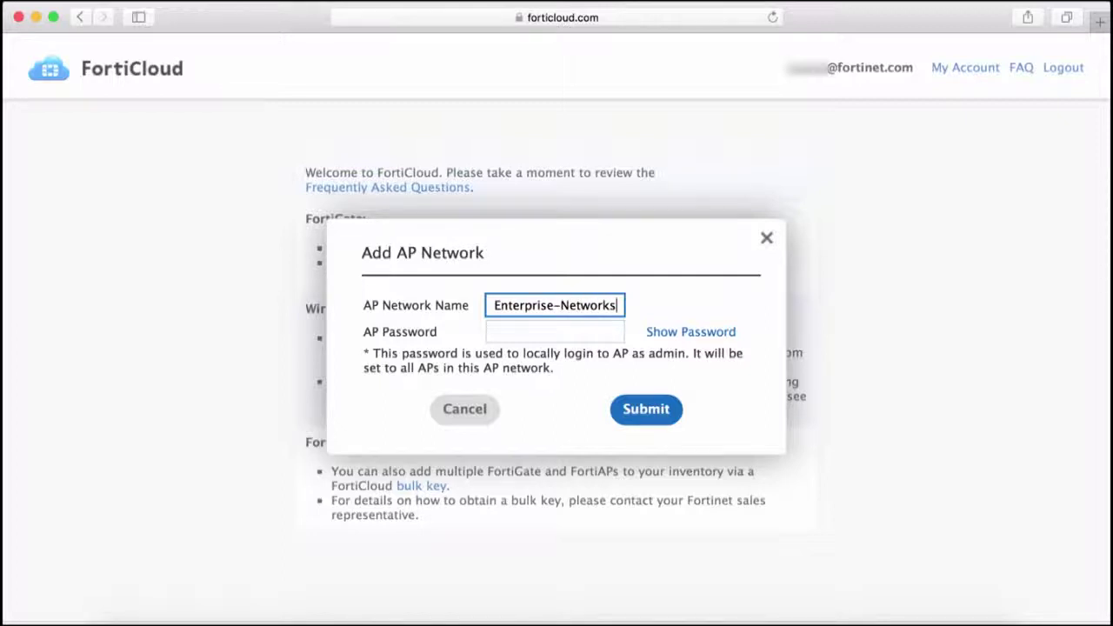
{"action": "left_click", "coordinate": [528, 337]}
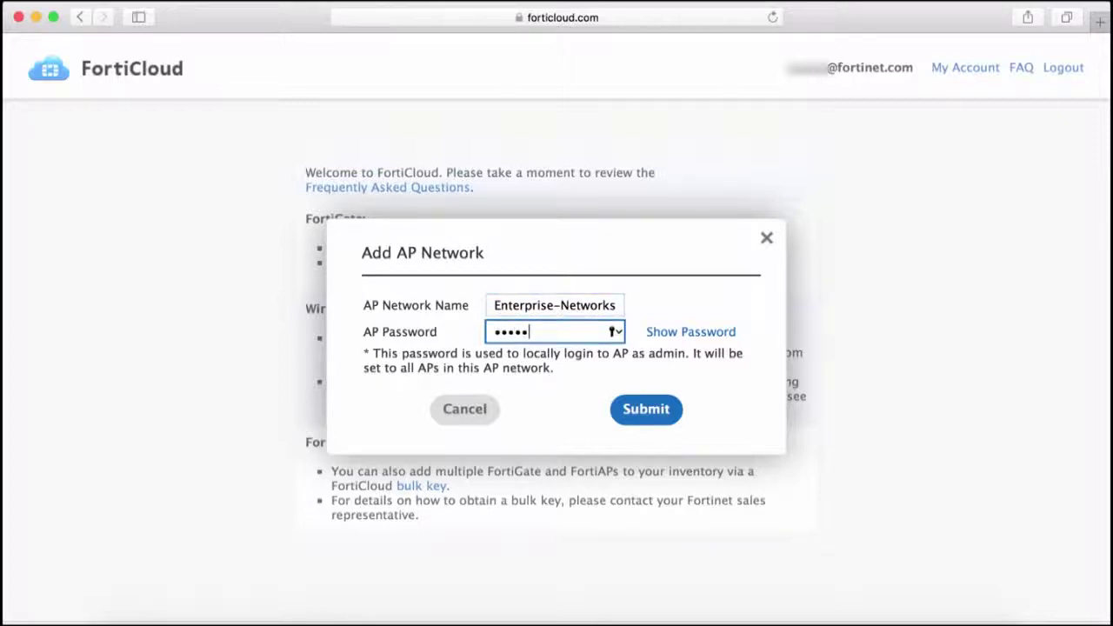
{"action": "left_click", "coordinate": [626, 408]}
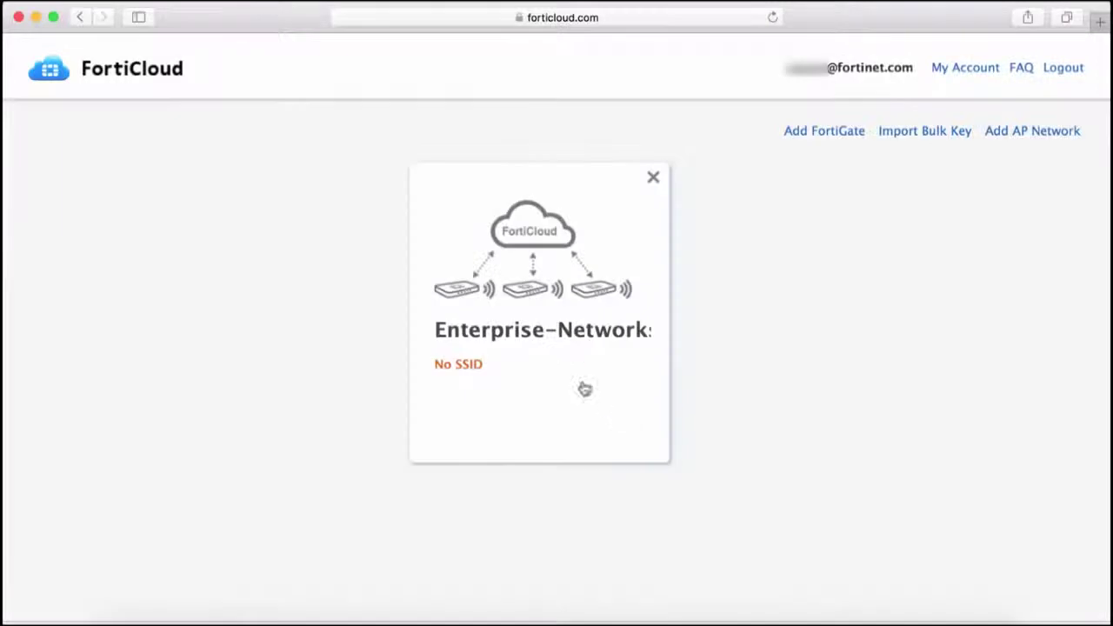
{"action": "left_click", "coordinate": [522, 330]}
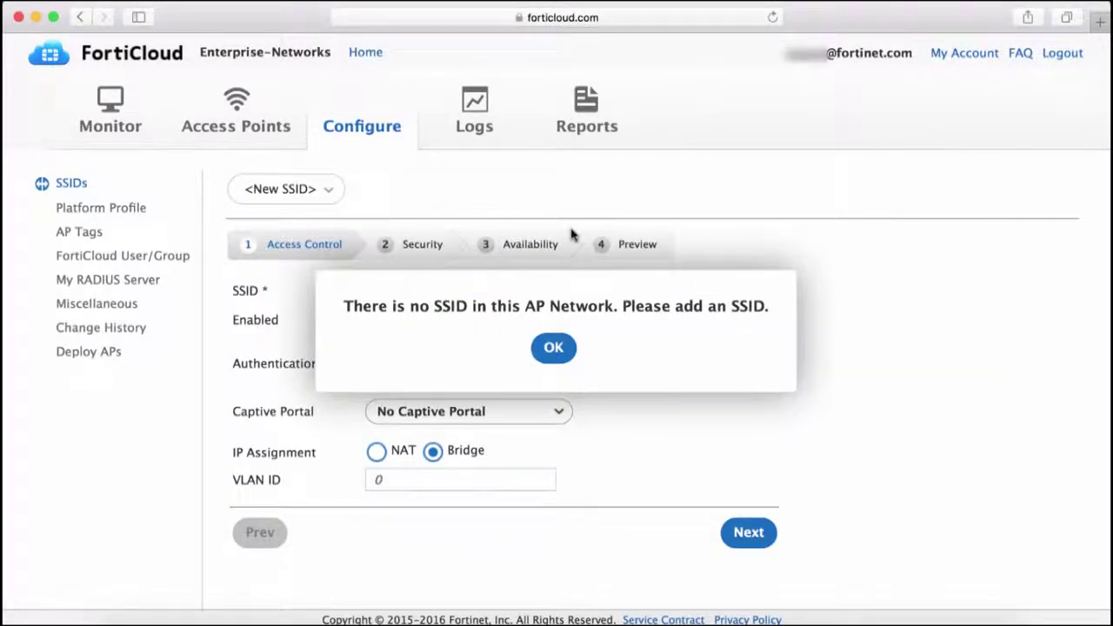
- Add an SSID named 'Employees' using WPA2-Personal with a pre-shared key
{"action": "left_click", "coordinate": [552, 349]}
{"action": "left_click", "coordinate": [461, 290]}
{"action": "type", "text": "Employees"}
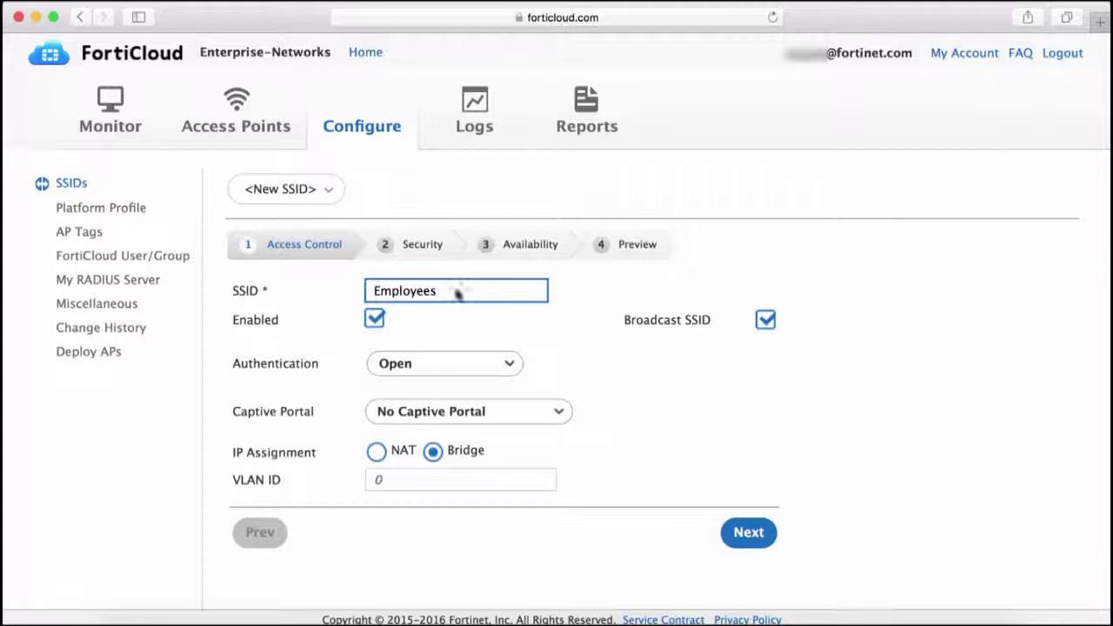
{"action": "left_click", "coordinate": [484, 370]}
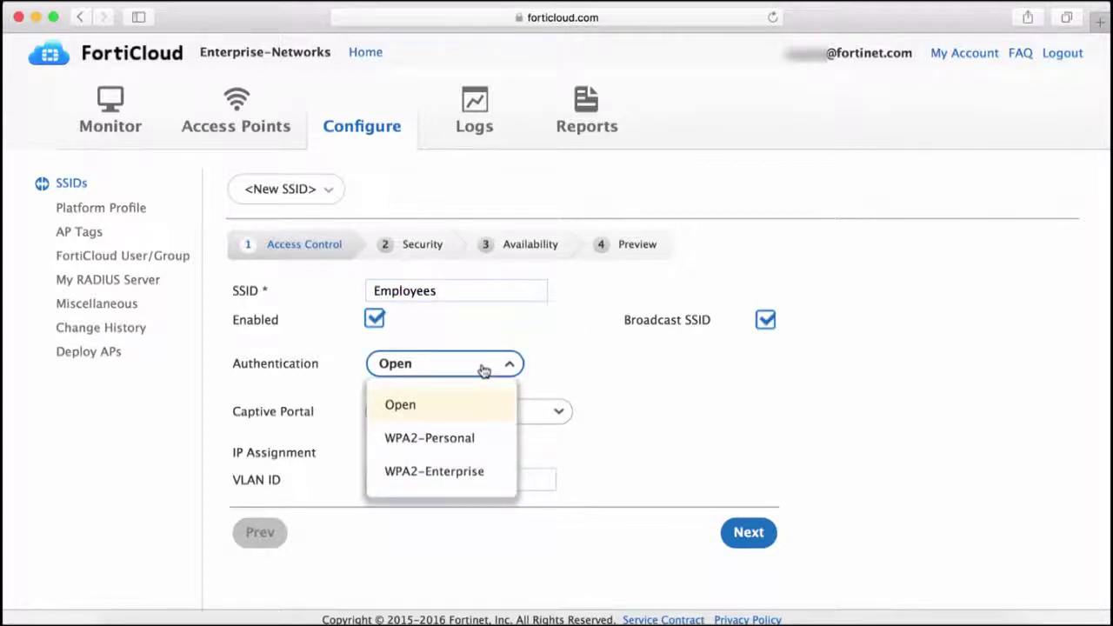
{"action": "left_click", "coordinate": [465, 439]}
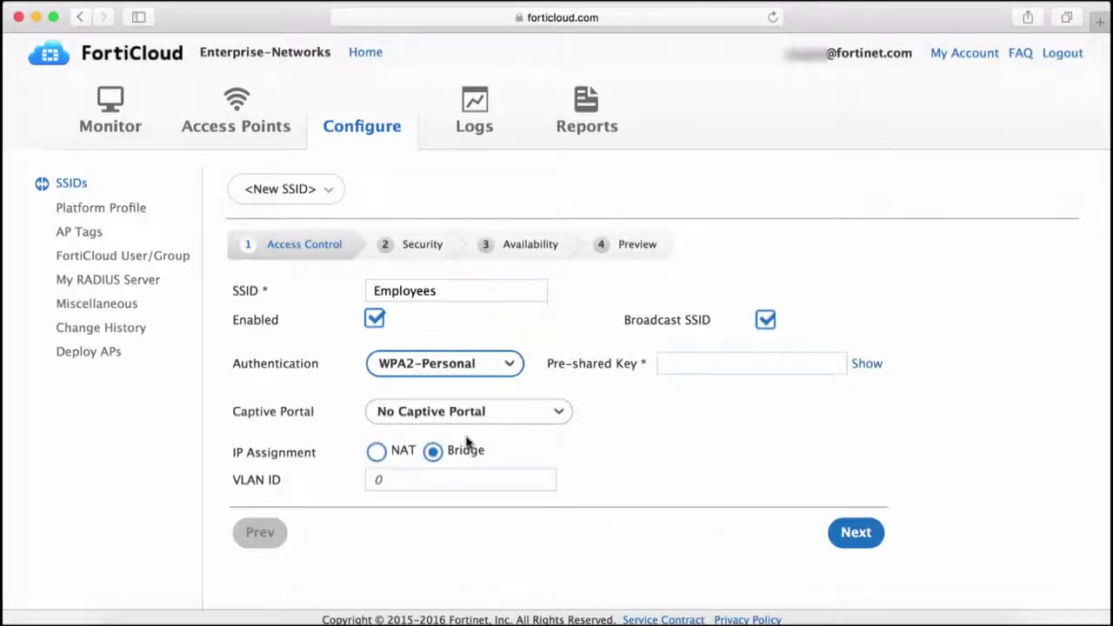
{"action": "left_click", "coordinate": [756, 358]}
{"action": "type", "text": "pa"}
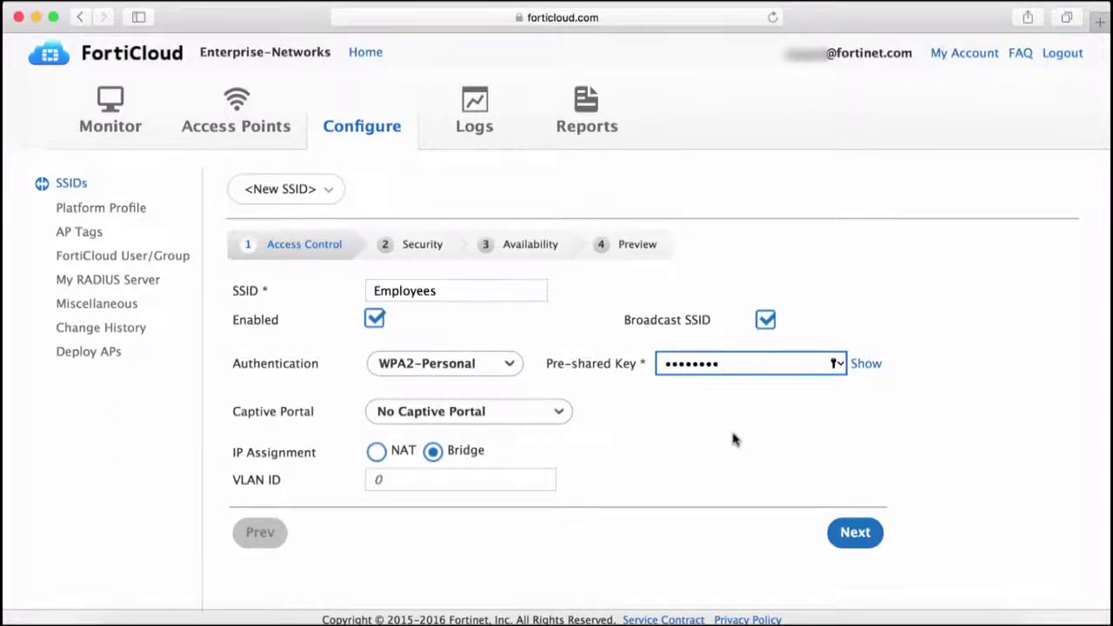
{"action": "left_click", "coordinate": [861, 532]}
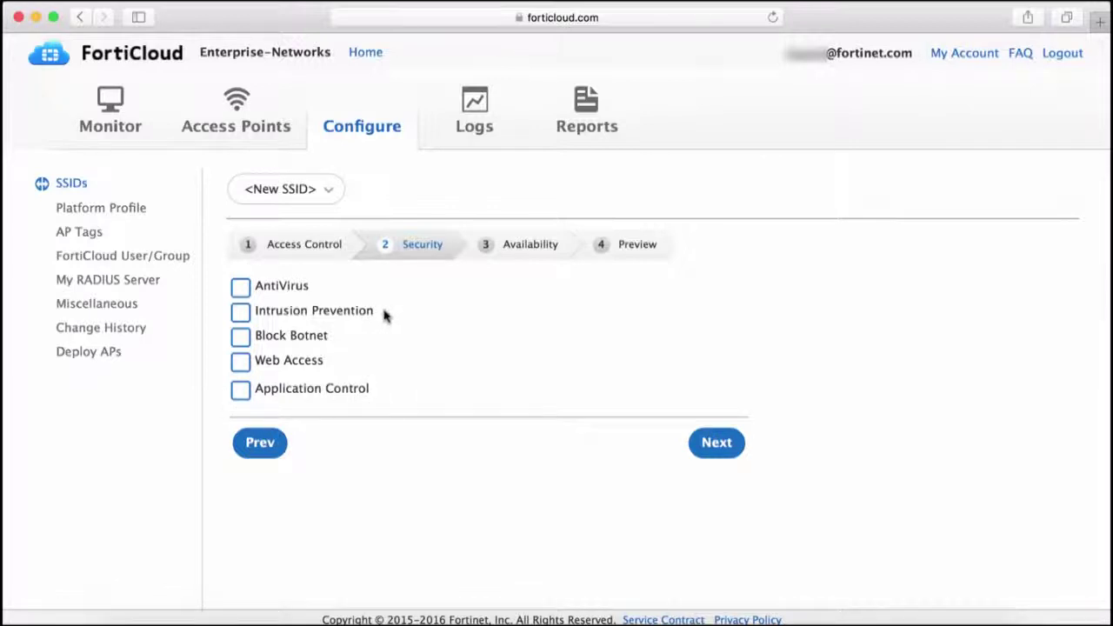
- Enable Application Control, Web Access, Block Botnet, Intrusion Prevention and AntiVirus for Employees
{"action": "left_click", "coordinate": [241, 390]}
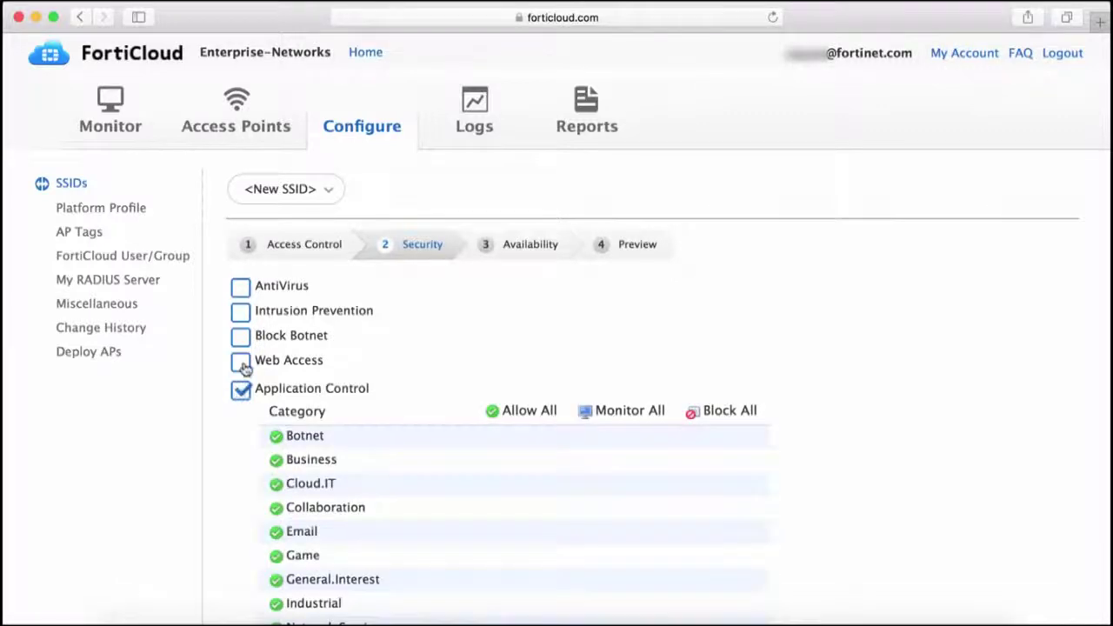
{"action": "left_click", "coordinate": [241, 363]}
{"action": "left_click", "coordinate": [241, 337]}
{"action": "left_click", "coordinate": [241, 312]}
{"action": "left_click", "coordinate": [240, 287]}
{"action": "scroll", "coordinate": [840, 396], "scroll_direction": "down", "scroll_amount": 10}
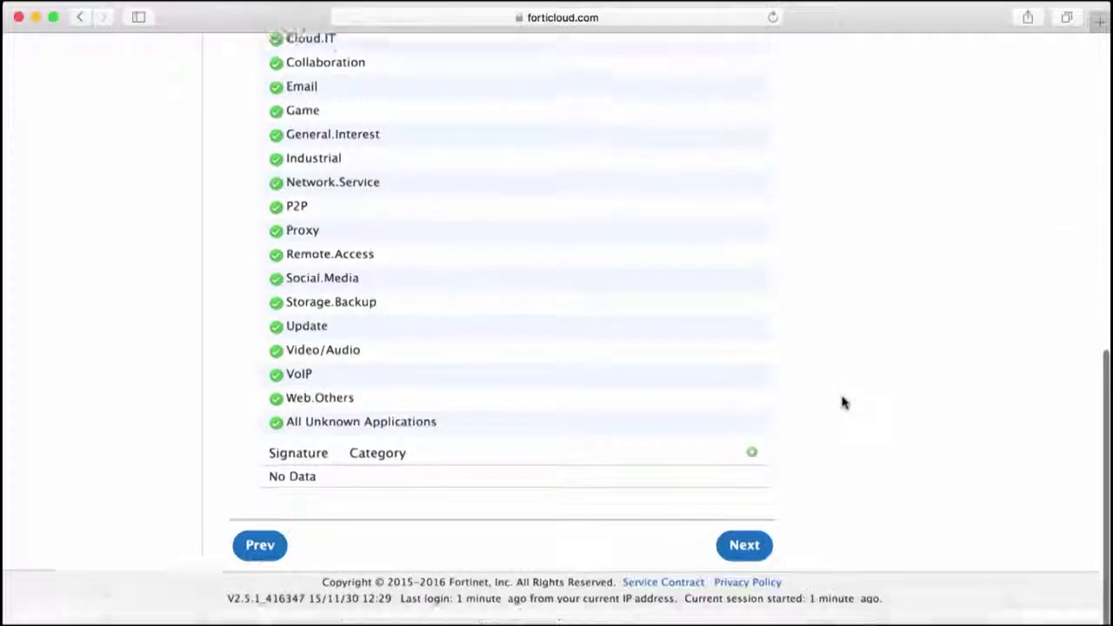
{"action": "left_click", "coordinate": [745, 564]}
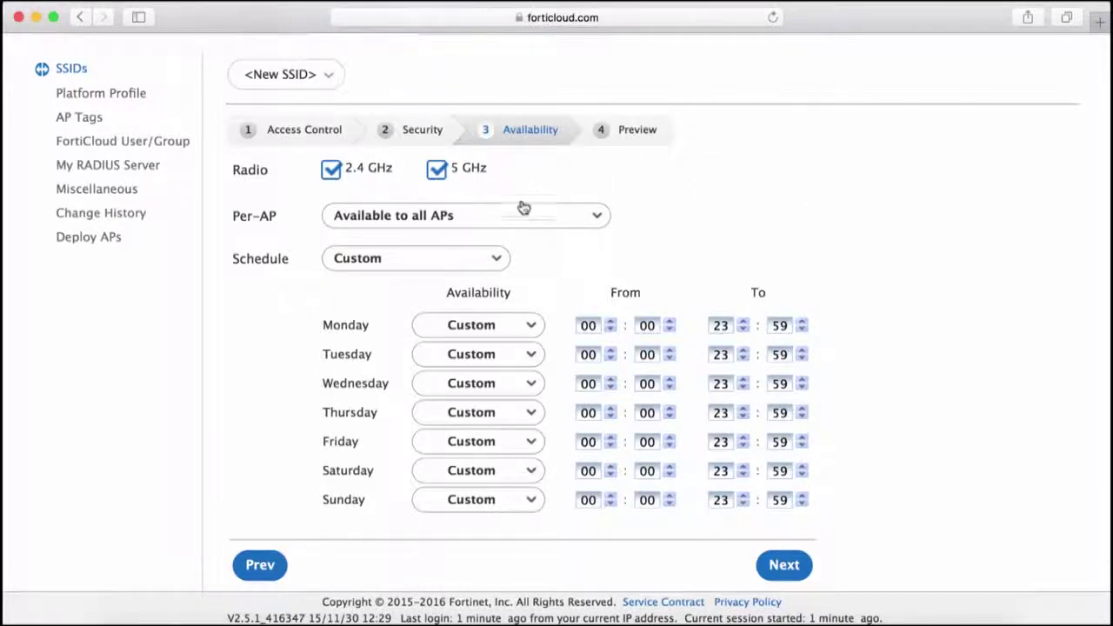
- Set the Employees SSID schedule to Always, review the preview and apply it
{"action": "left_click", "coordinate": [498, 262]}
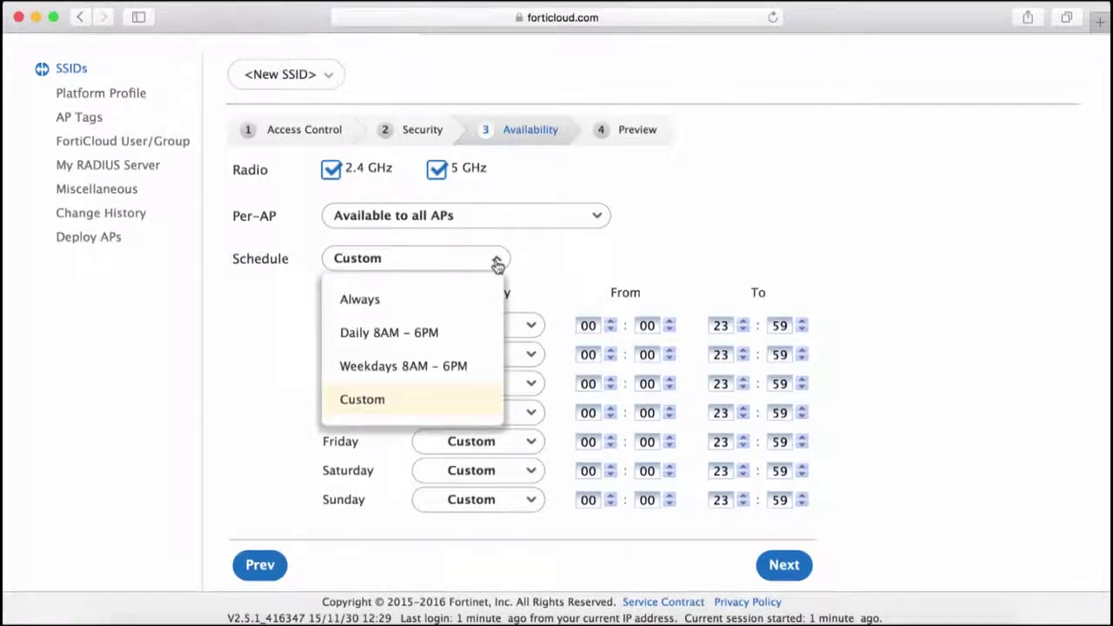
{"action": "left_click", "coordinate": [465, 304]}
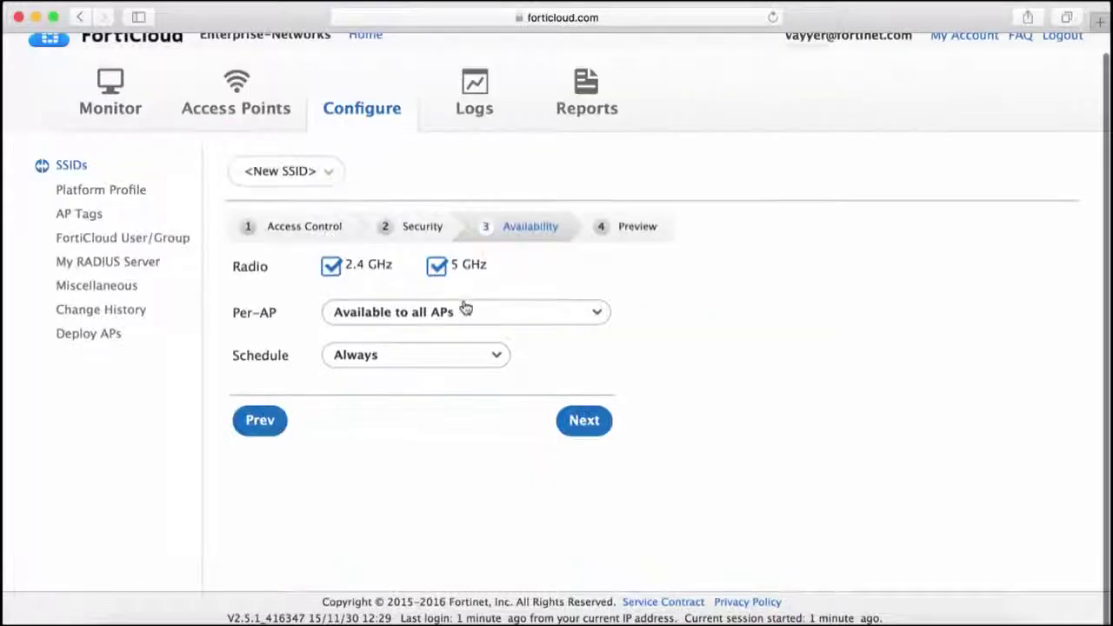
{"action": "left_click", "coordinate": [583, 419]}
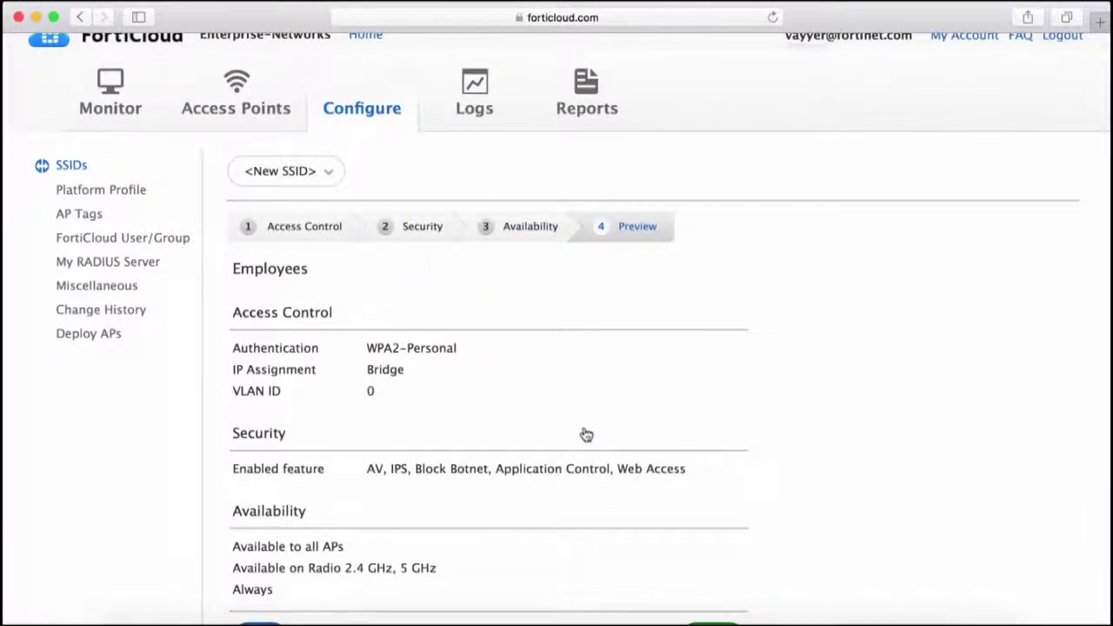
{"action": "scroll", "coordinate": [584, 433], "scroll_direction": "down", "scroll_amount": 2}
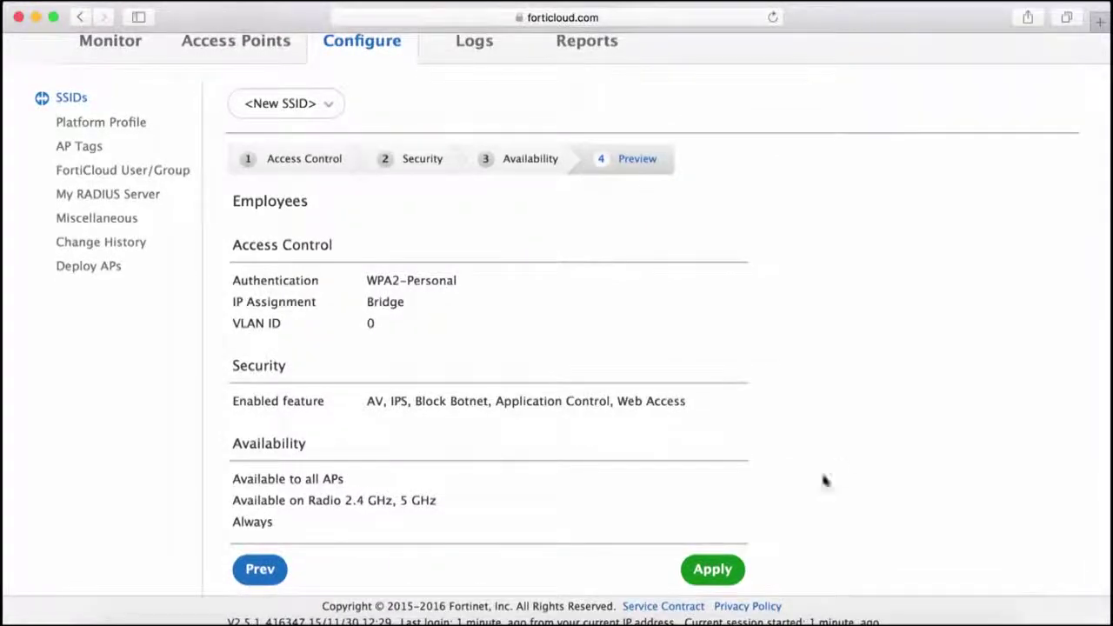
{"action": "left_click", "coordinate": [713, 569]}
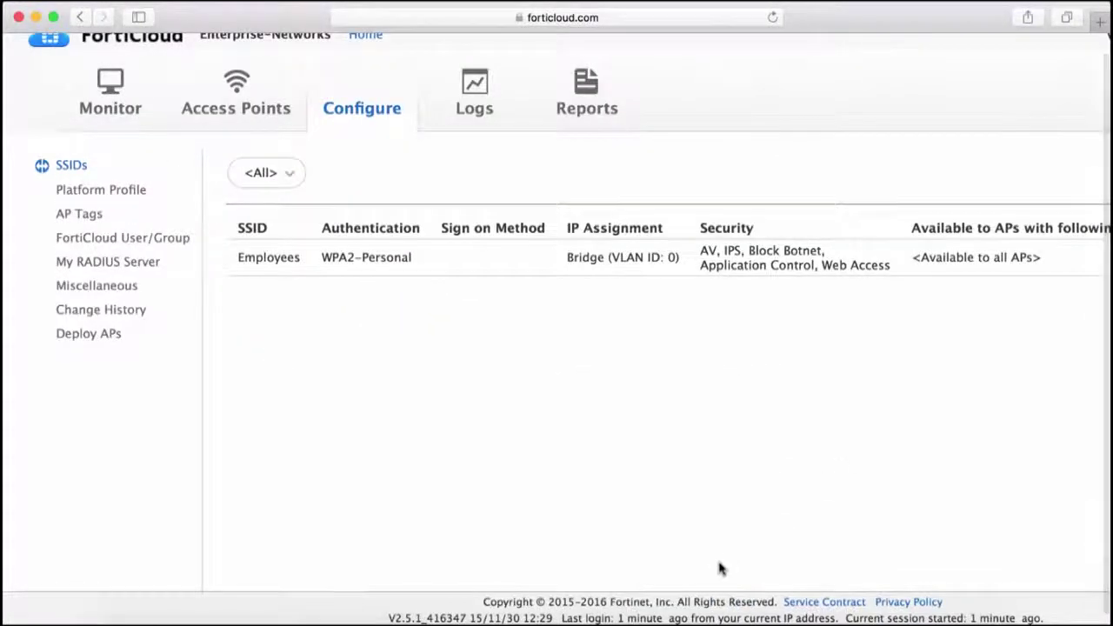
{"action": "scroll", "coordinate": [884, 492], "scroll_direction": "up", "scroll_amount": 1}
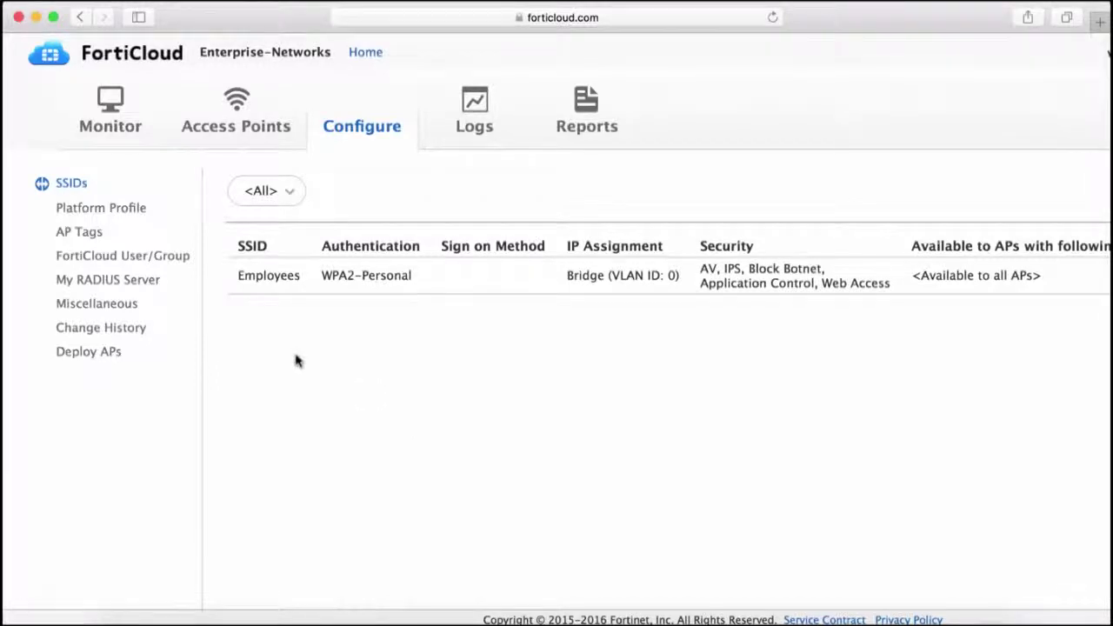
- Add the FortiAP to the inventory by submitting its pasted FortiCloud key in Deploy APs
{"action": "left_click", "coordinate": [226, 127]}
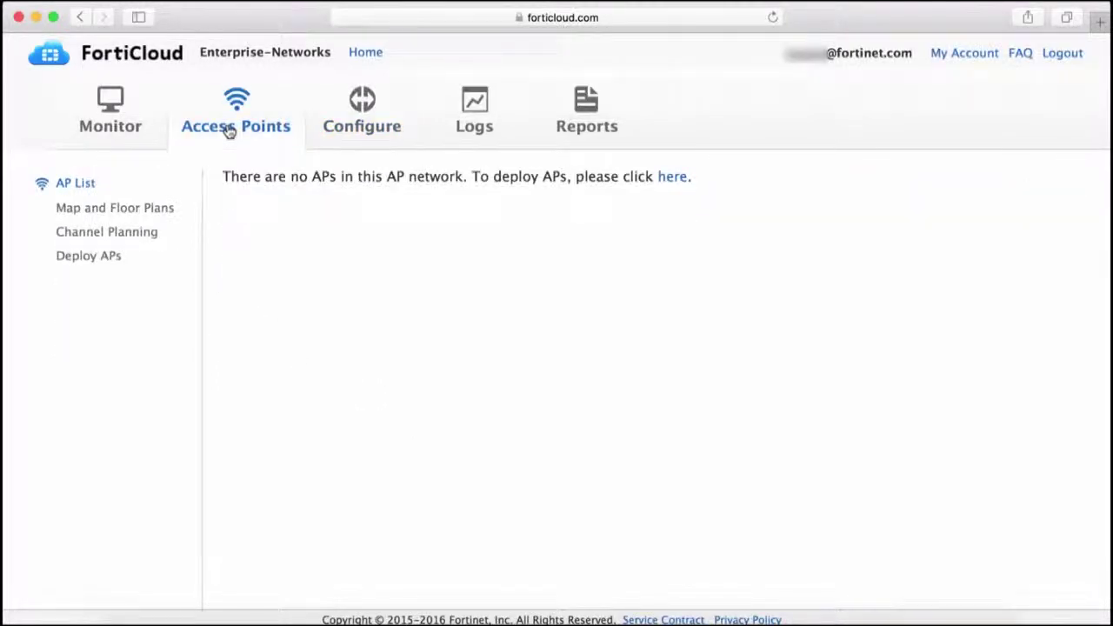
{"action": "left_click", "coordinate": [110, 257]}
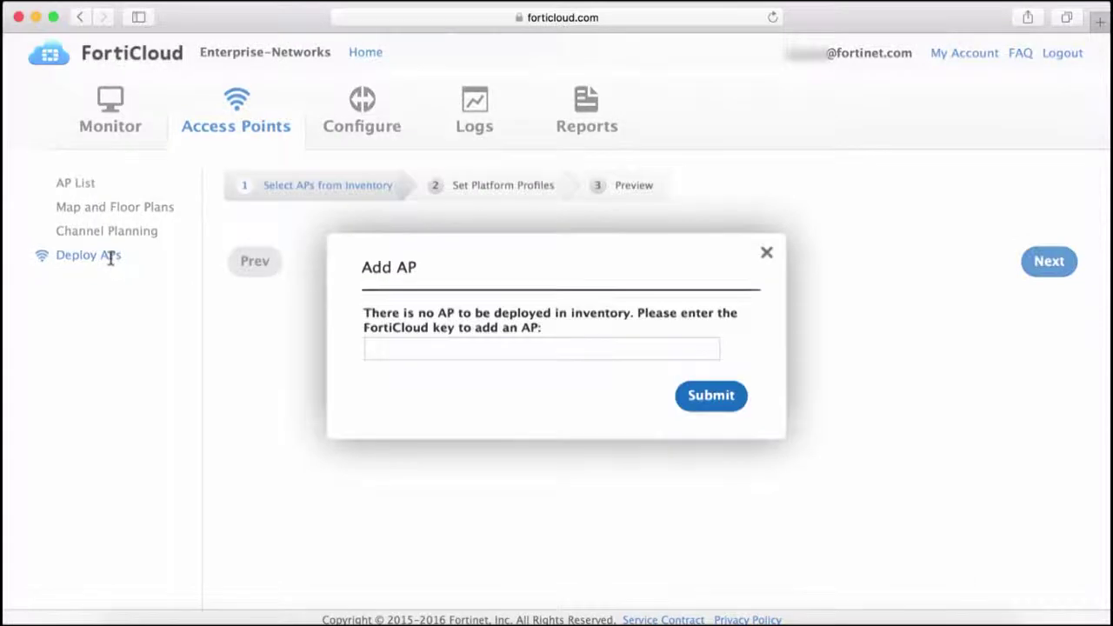
{"action": "left_click", "coordinate": [431, 347]}
{"action": "key", "text": "super+v"}
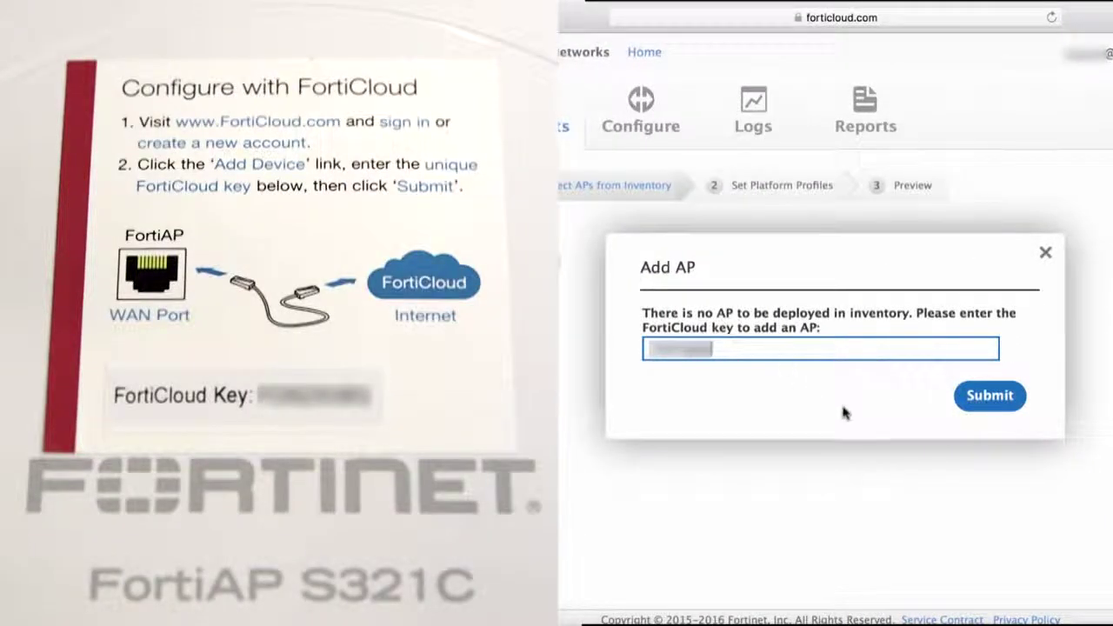
{"action": "left_click", "coordinate": [986, 398]}
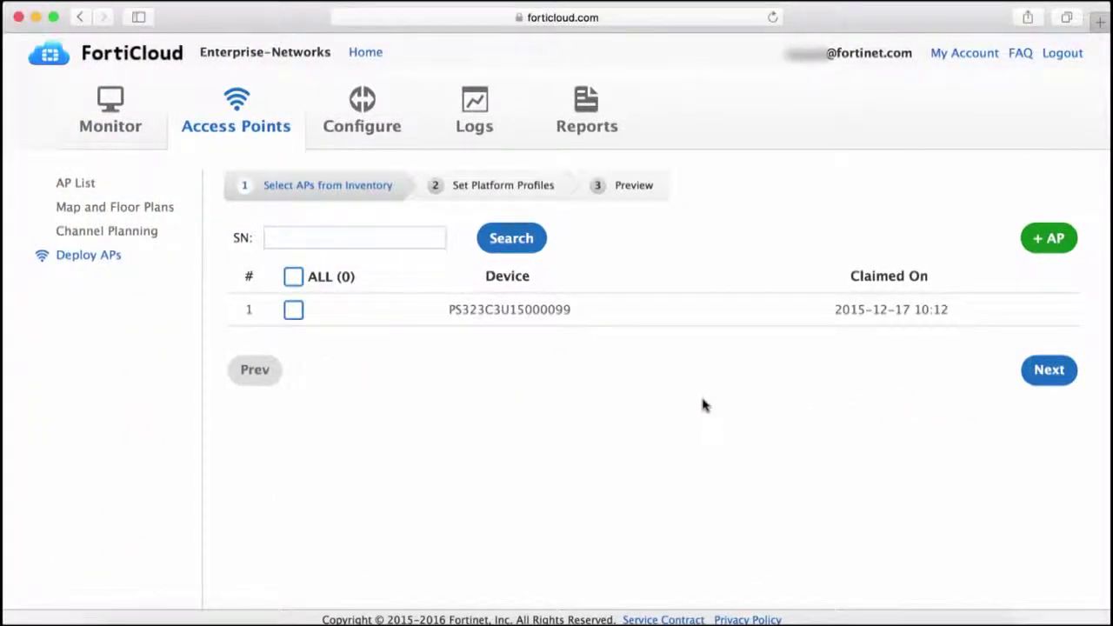
- Select AP PS323C3U15000099 with the FAPS323C (US) platform profile and proceed to Preview
{"action": "left_click", "coordinate": [294, 311]}
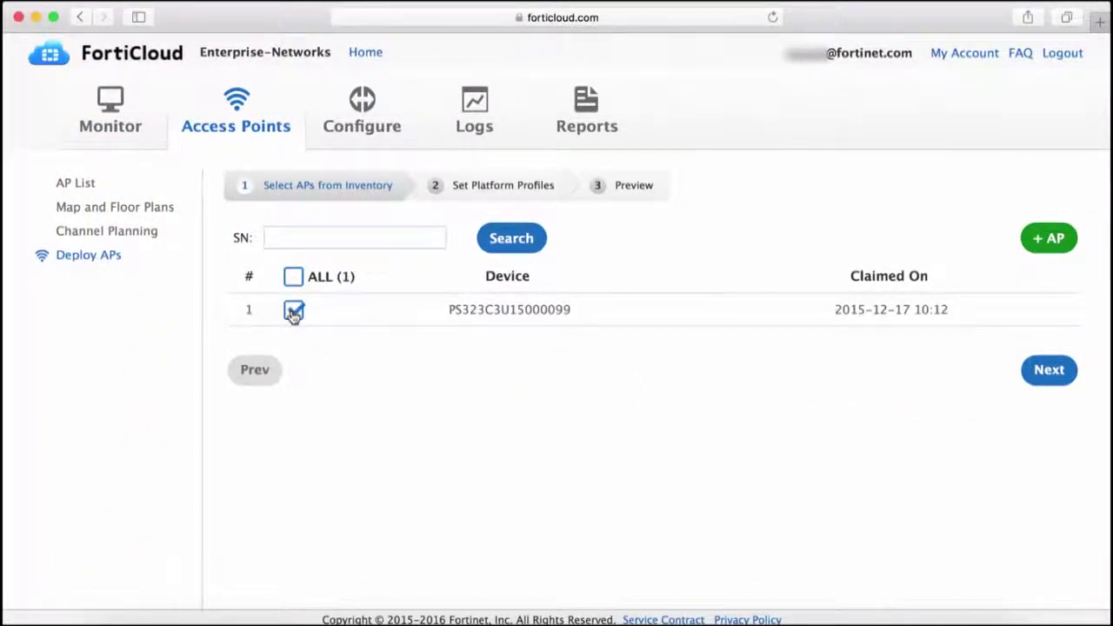
{"action": "left_click", "coordinate": [1048, 370]}
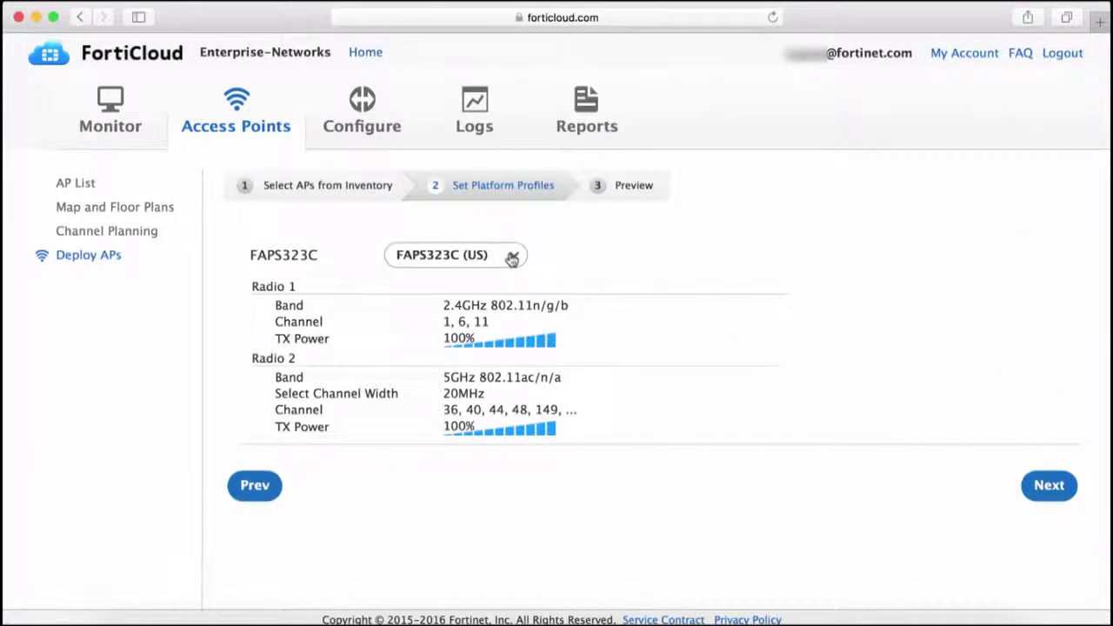
{"action": "left_click", "coordinate": [512, 258]}
{"action": "left_click", "coordinate": [547, 253]}
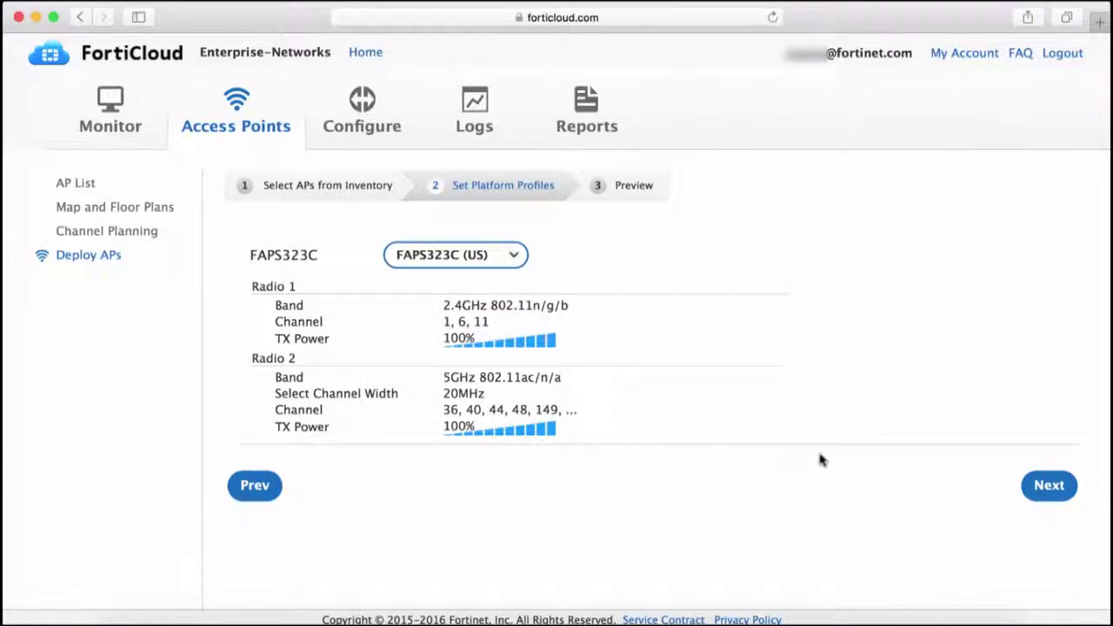
{"action": "left_click", "coordinate": [1050, 485]}
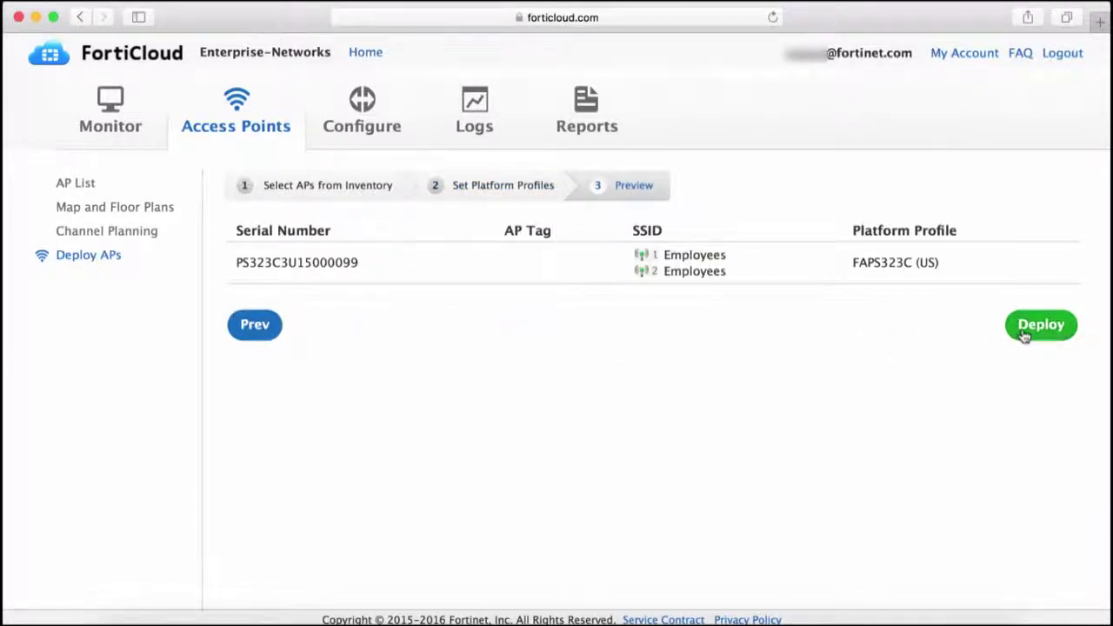
- Deploy the AP to Enterprise-Networks and dismiss the success and add-another-AP prompts
{"action": "left_click", "coordinate": [1024, 337]}
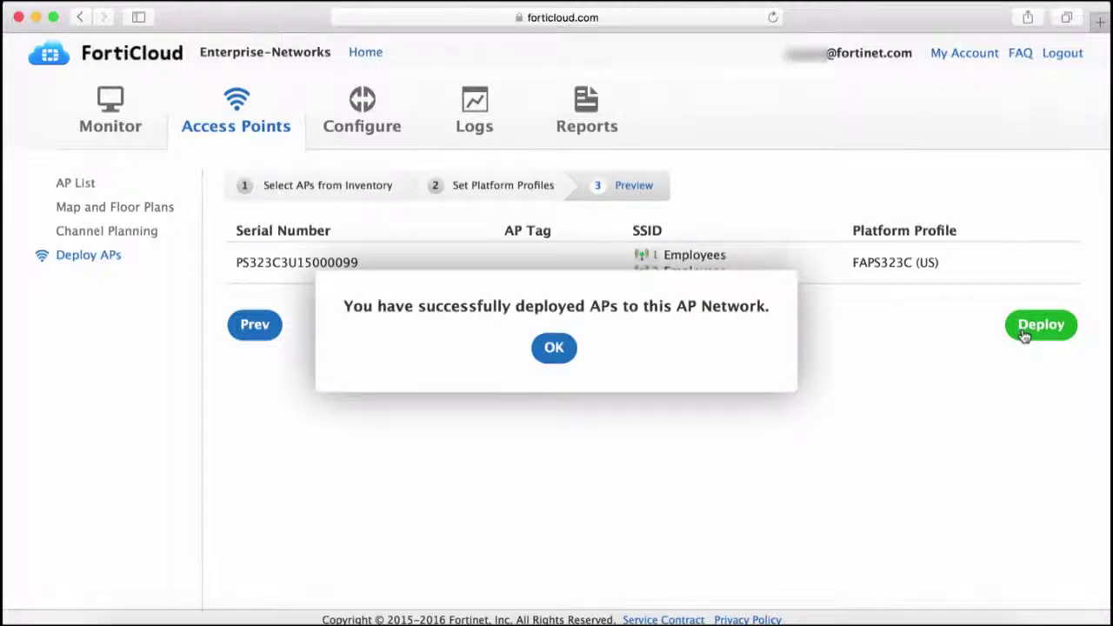
{"action": "left_click", "coordinate": [561, 347]}
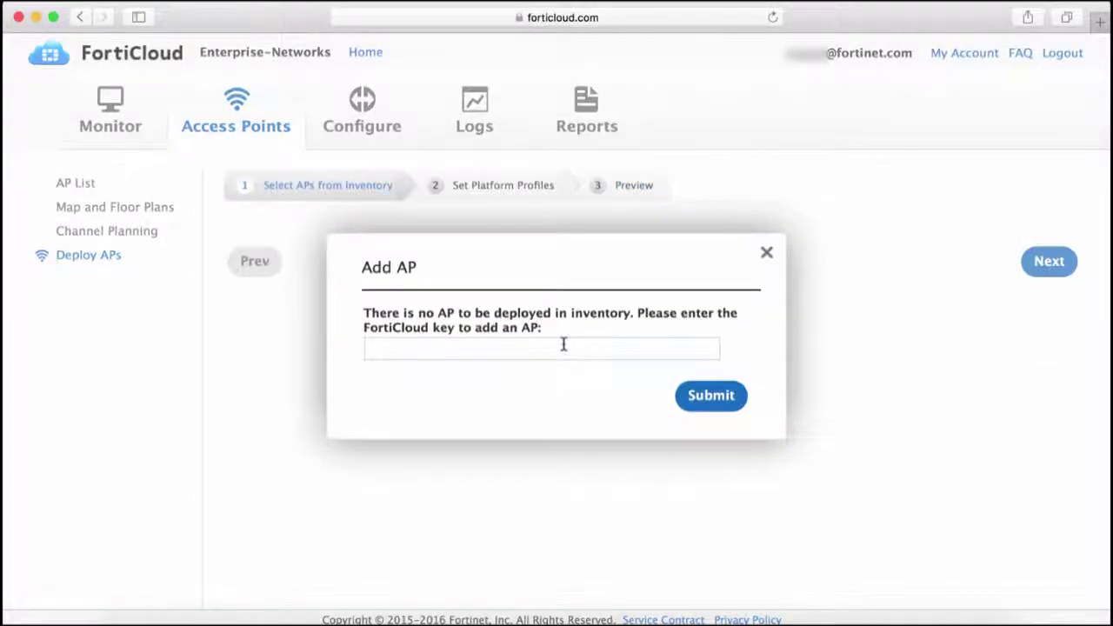
{"action": "left_click", "coordinate": [767, 253]}
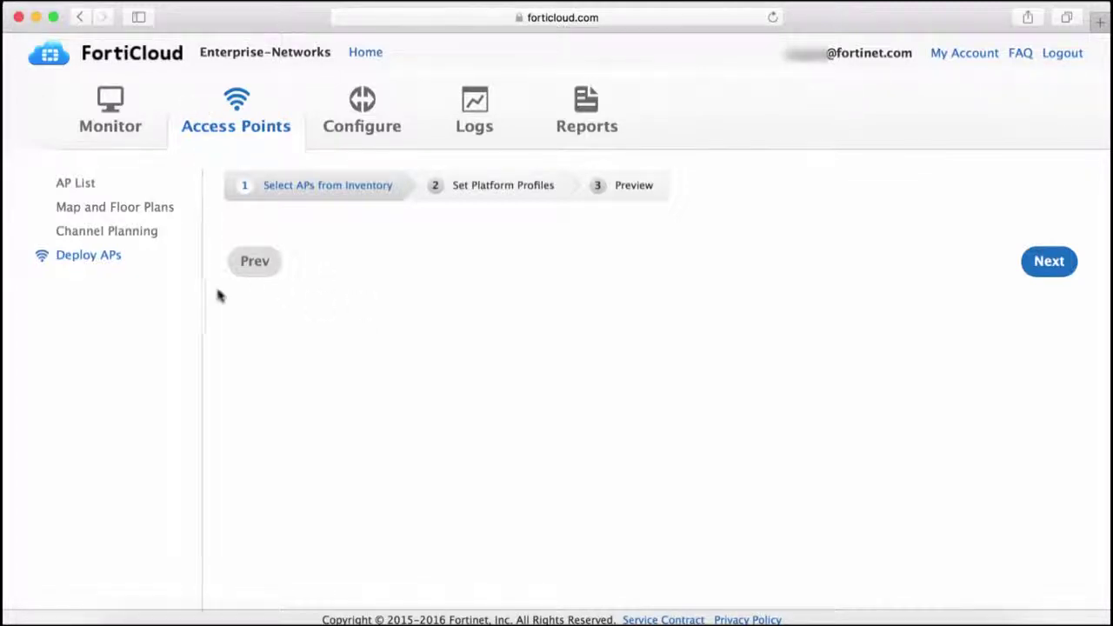
{"action": "left_click", "coordinate": [112, 108]}
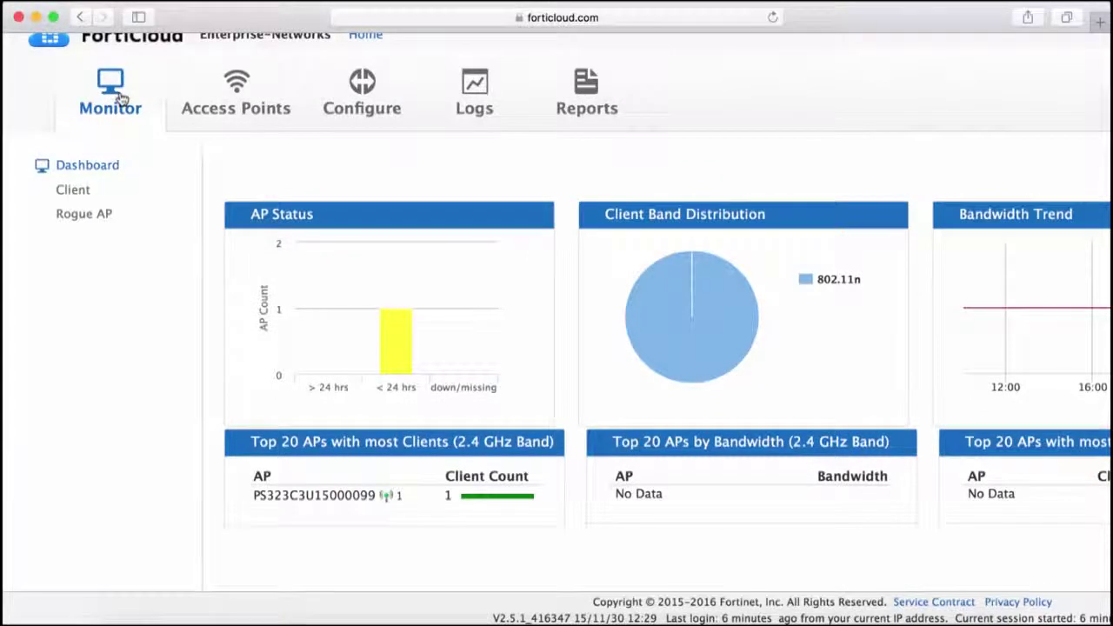
- Scroll through the Monitor dashboard charts showing one AP up and one 802.11n client
{"action": "mouse_move", "coordinate": [395, 342]}
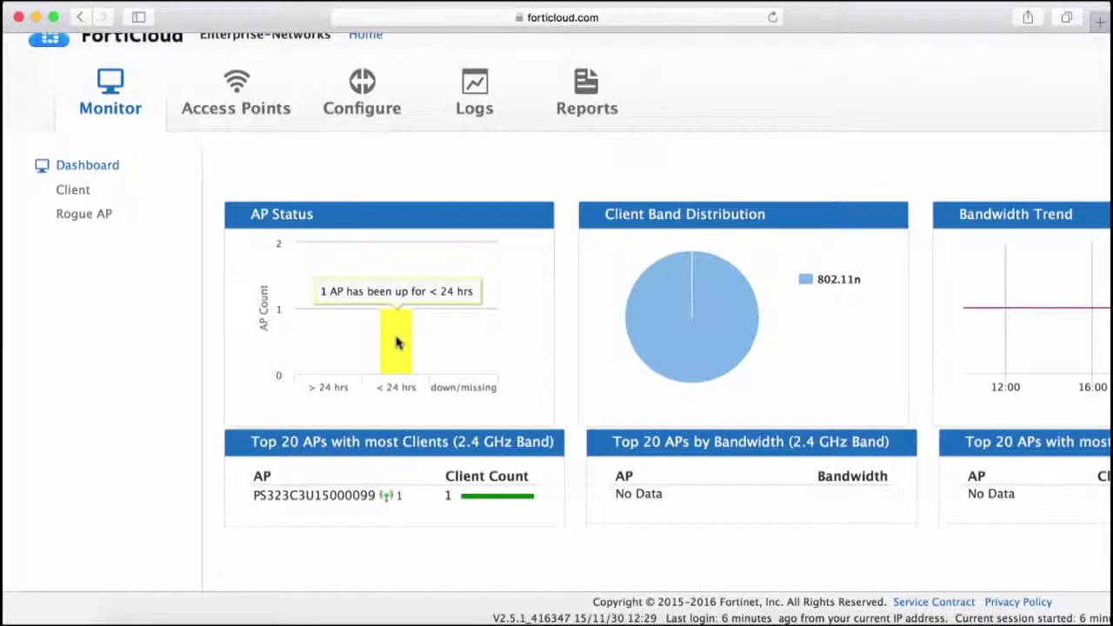
{"action": "scroll", "coordinate": [396, 342], "scroll_direction": "right", "scroll_amount": 3}
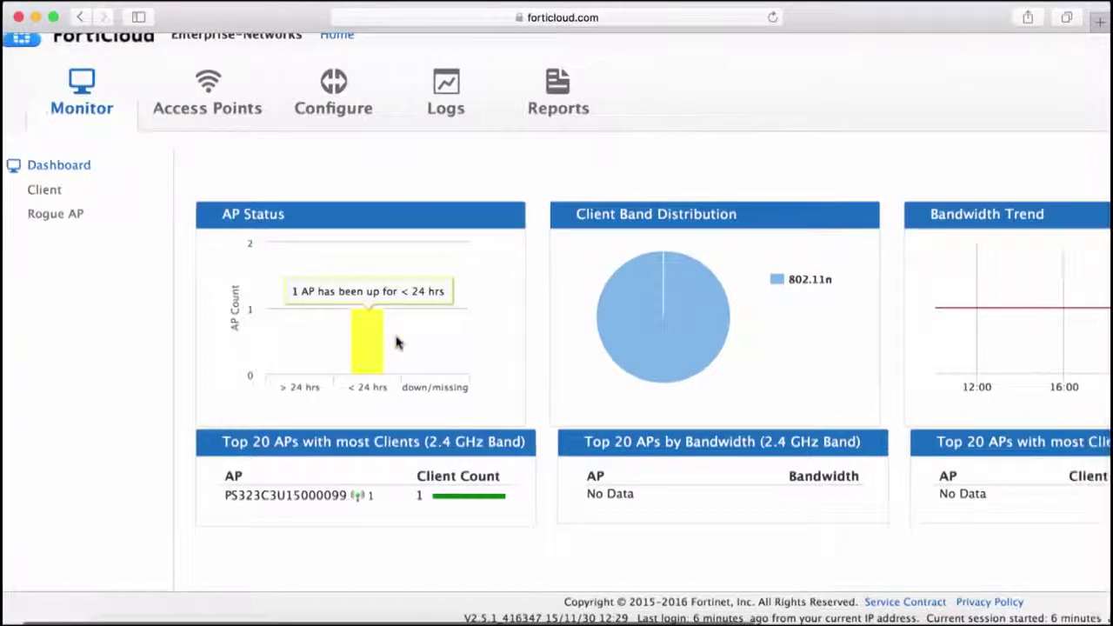
{"action": "scroll", "coordinate": [396, 342], "scroll_direction": "right", "scroll_amount": 1}
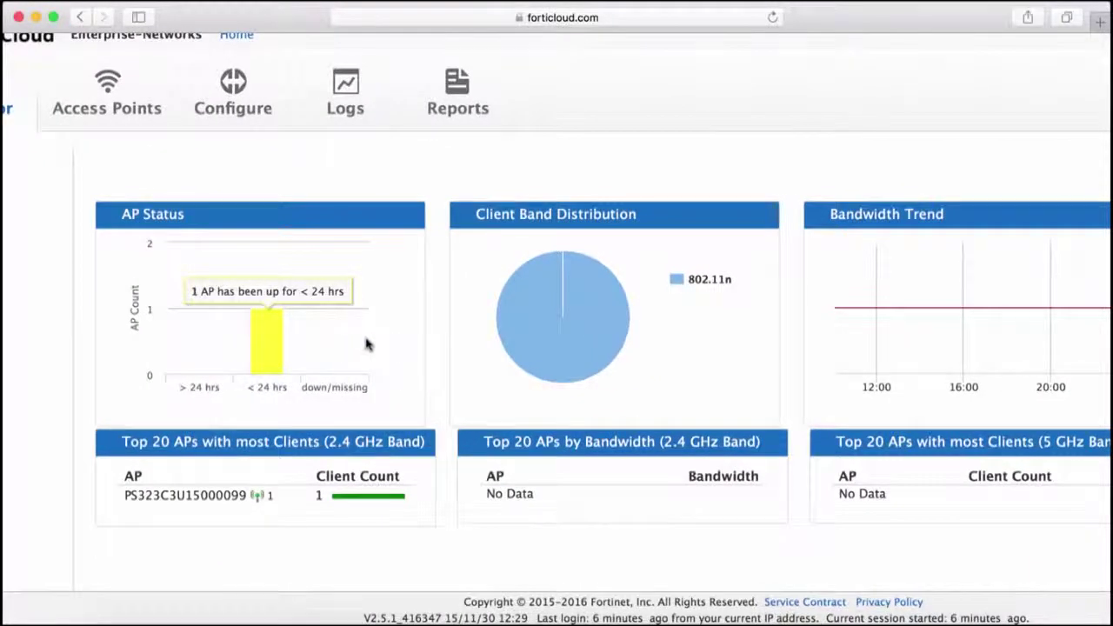
{"action": "mouse_move", "coordinate": [616, 348]}
{"action": "scroll", "coordinate": [735, 347], "scroll_direction": "right", "scroll_amount": 10}
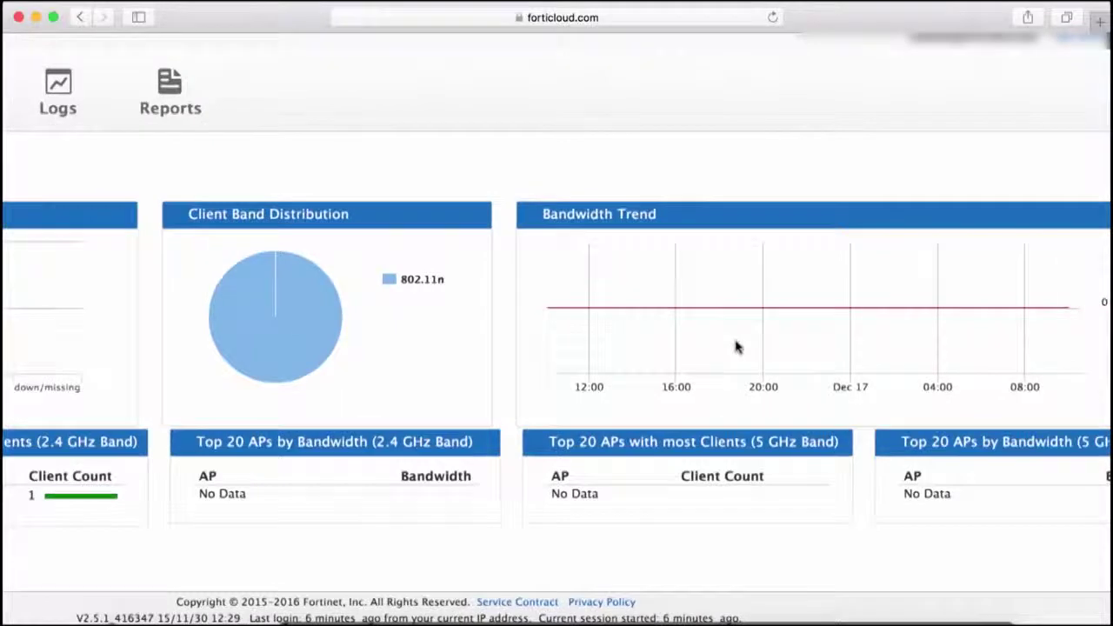
{"action": "scroll", "coordinate": [736, 348], "scroll_direction": "left", "scroll_amount": 7}
{"action": "scroll", "coordinate": [735, 347], "scroll_direction": "left", "scroll_amount": 4}
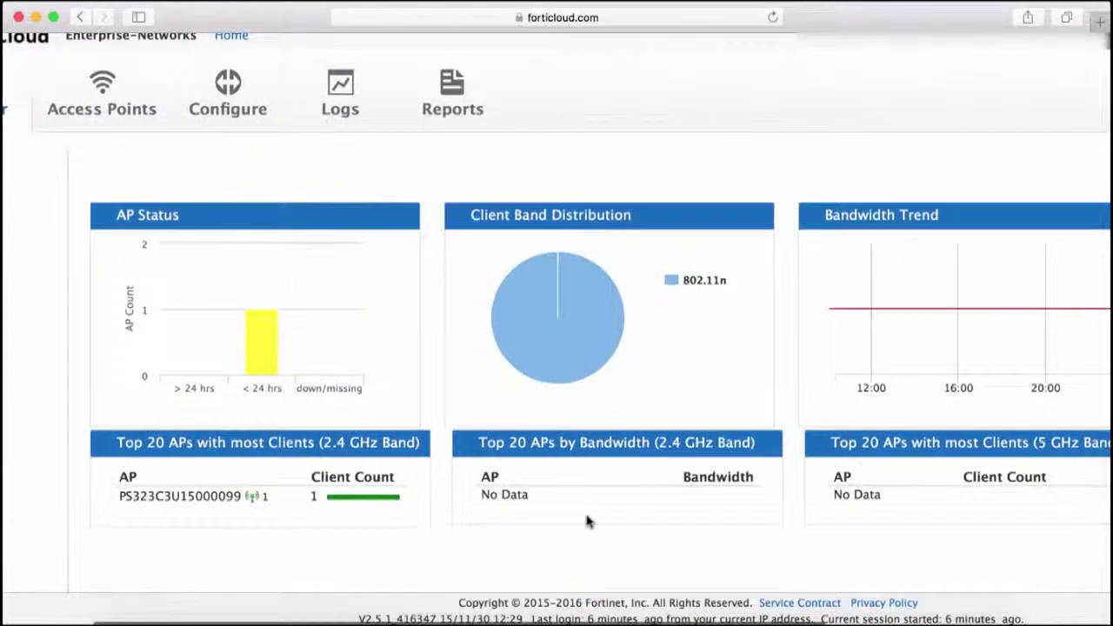
{"action": "scroll", "coordinate": [588, 522], "scroll_direction": "left", "scroll_amount": 4}
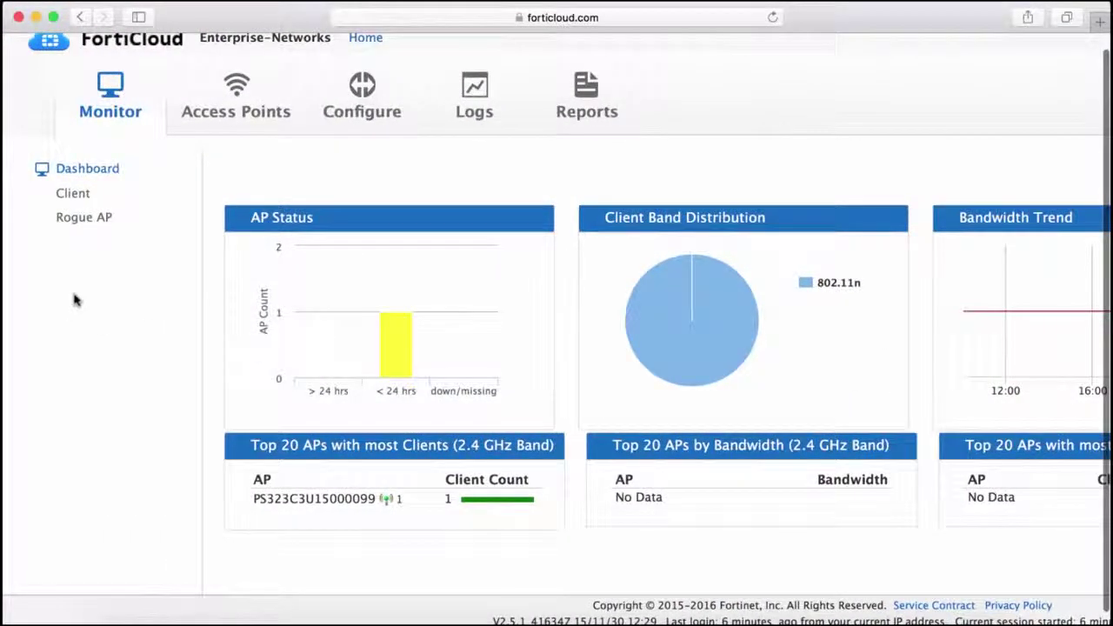
- Expand PS323C3U15000099 in the AP List to check it is online broadcasting Employees
{"action": "left_click", "coordinate": [234, 96]}
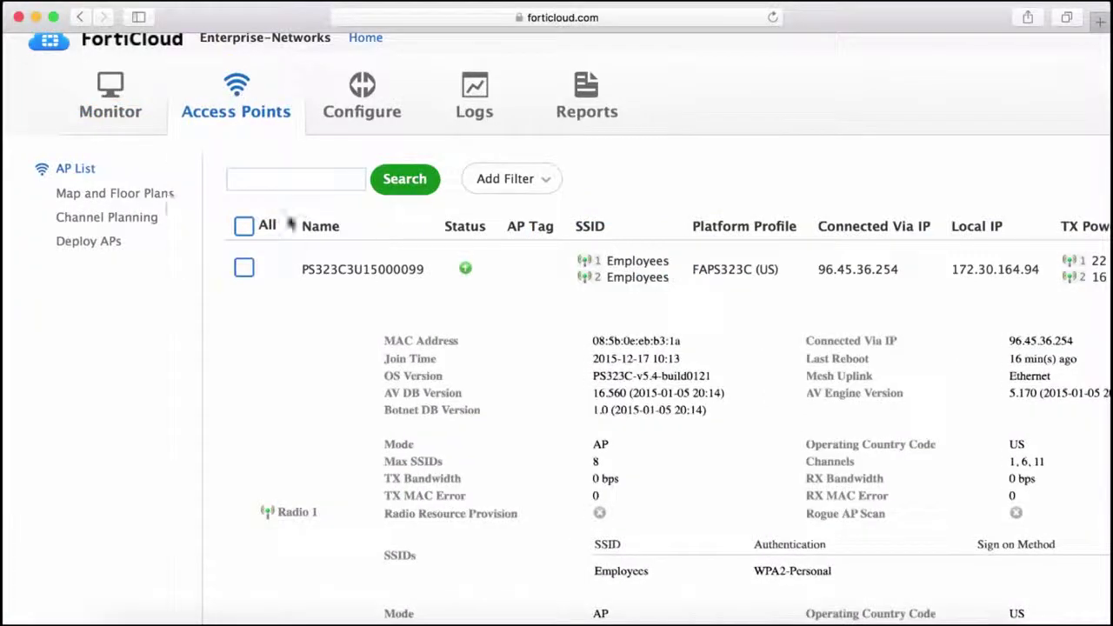
{"action": "scroll", "coordinate": [640, 273], "scroll_direction": "right", "scroll_amount": 3}
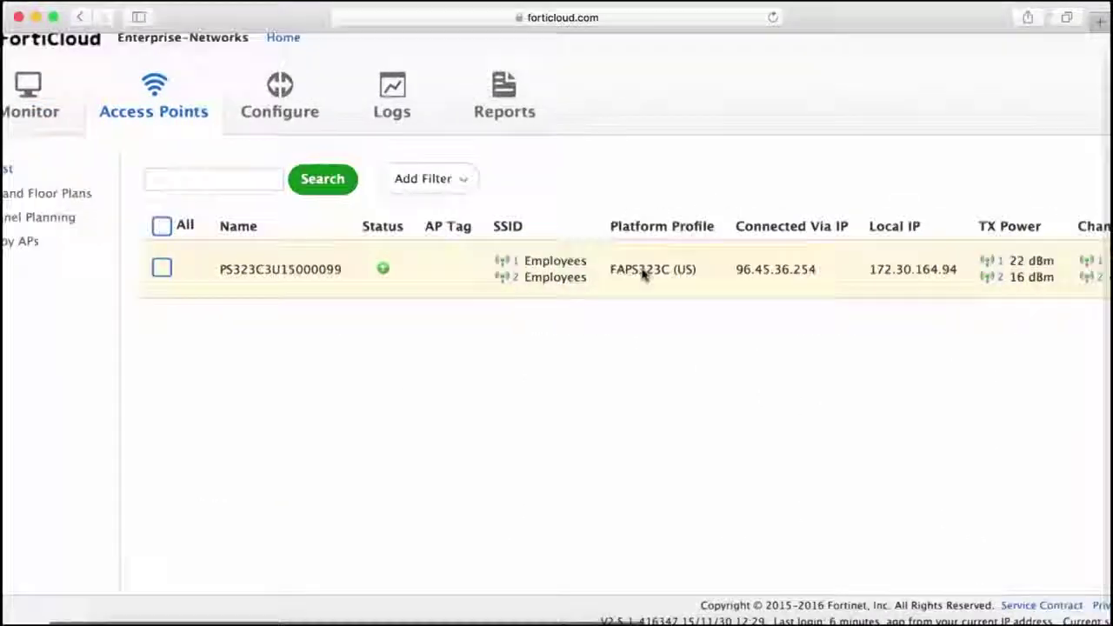
{"action": "left_click", "coordinate": [643, 273]}
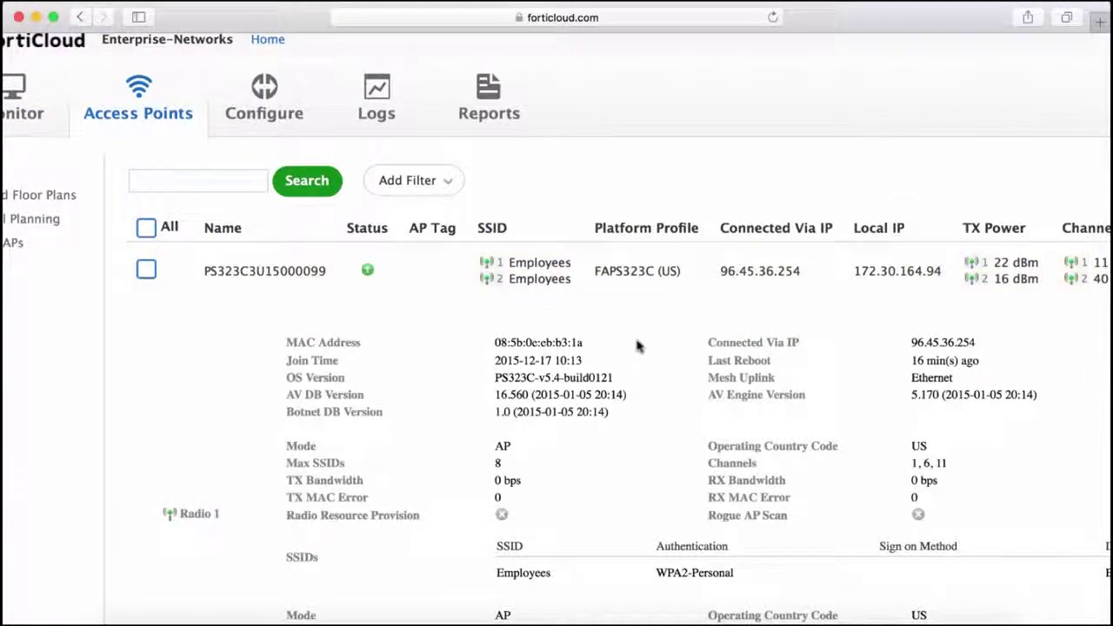
{"action": "scroll", "coordinate": [638, 345], "scroll_direction": "down", "scroll_amount": 3}
{"action": "scroll", "coordinate": [637, 346], "scroll_direction": "up", "scroll_amount": 3}
{"action": "scroll", "coordinate": [43, 360], "scroll_direction": "down", "scroll_amount": 1}
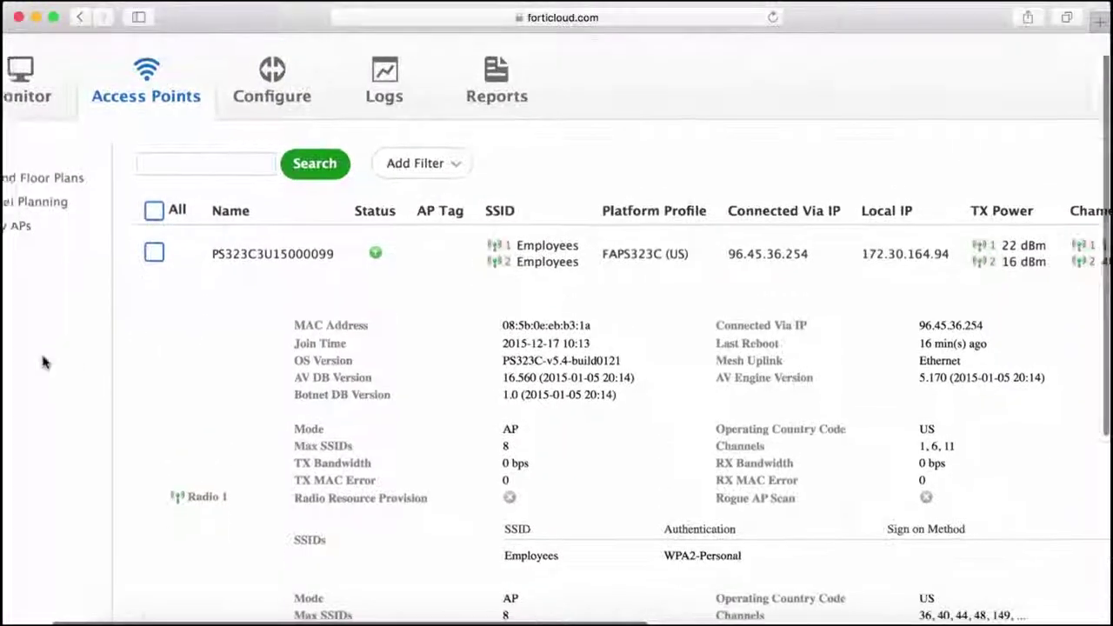
{"action": "scroll", "coordinate": [52, 260], "scroll_direction": "left", "scroll_amount": 3}
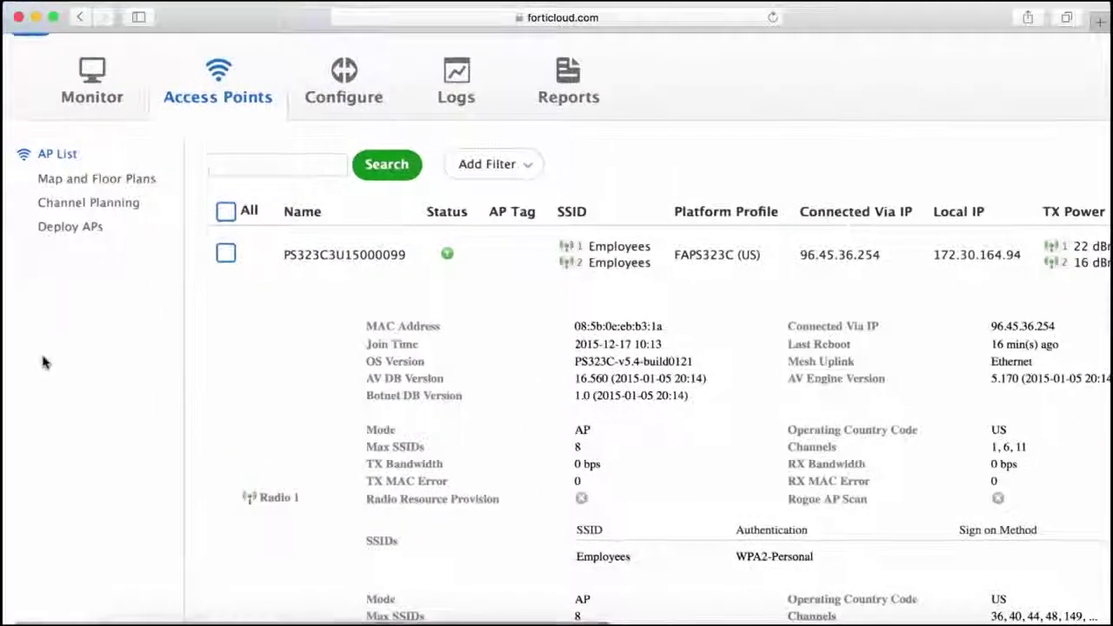
- Show the Monitor Client list, with one Employees client at 172.30.164.197 on AP PS323C3U15000099
{"action": "left_click", "coordinate": [82, 102]}
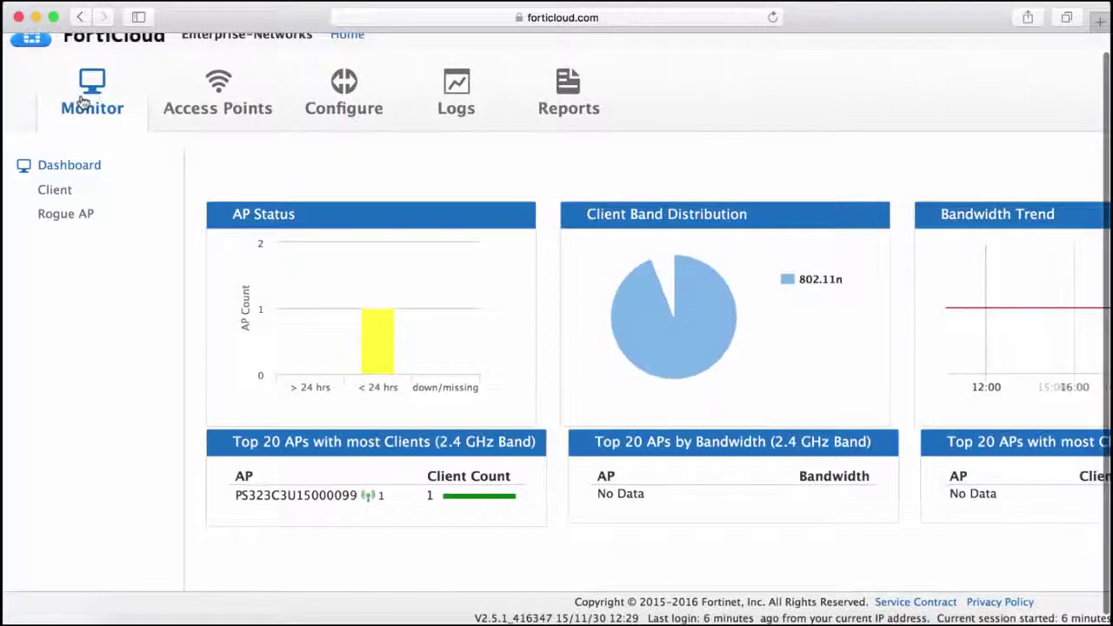
{"action": "left_click", "coordinate": [60, 191]}
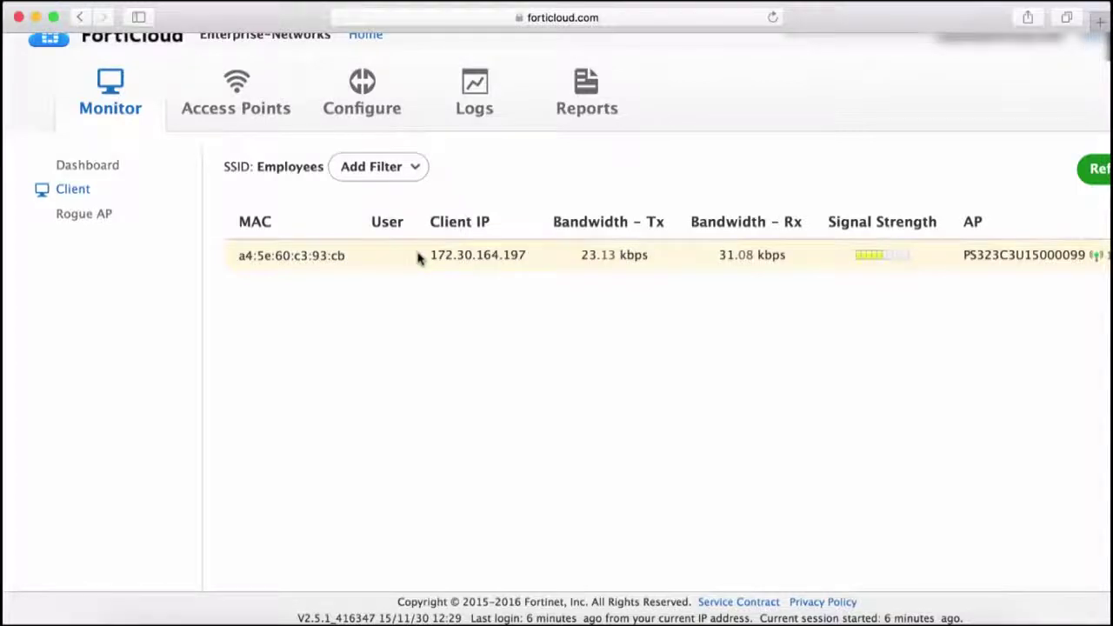
{"action": "scroll", "coordinate": [629, 303], "scroll_direction": "right", "scroll_amount": 5}
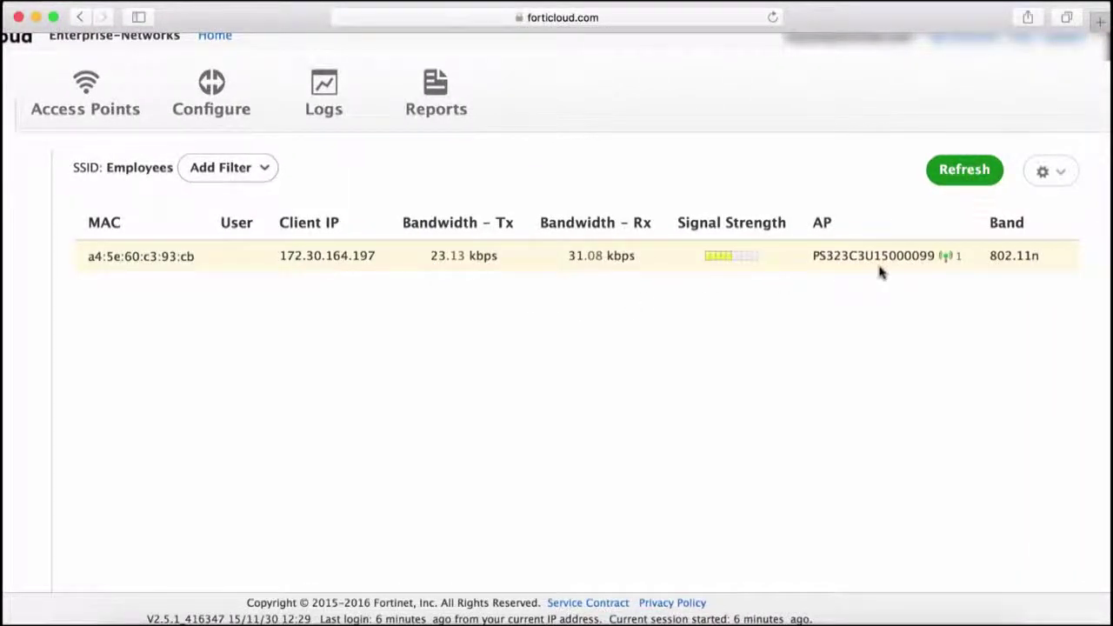
{"action": "scroll", "coordinate": [880, 273], "scroll_direction": "left", "scroll_amount": 5}
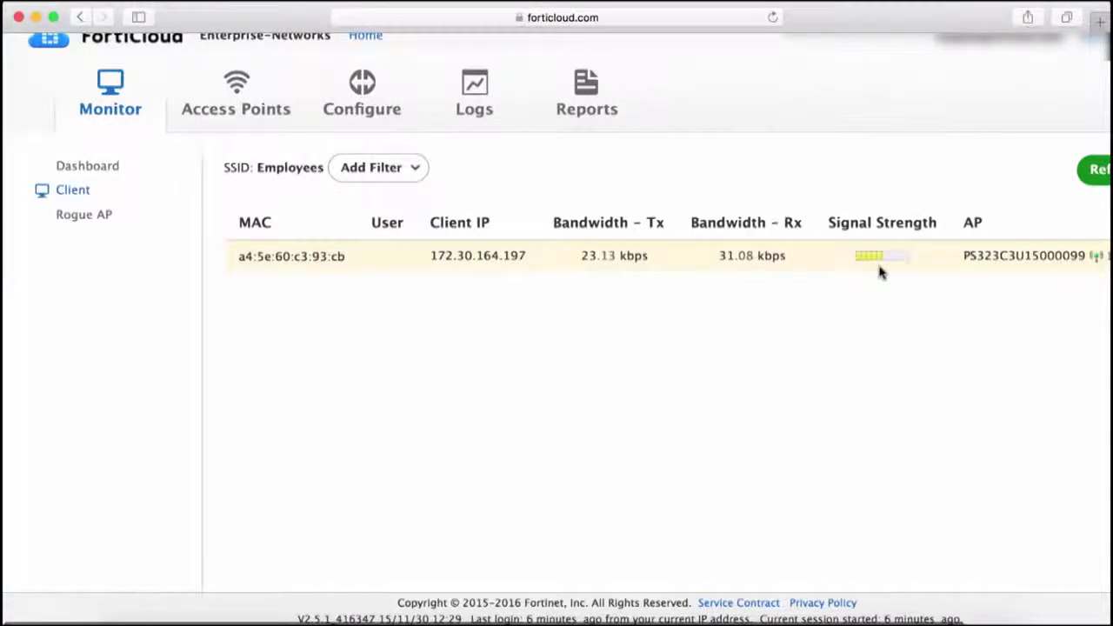
{"action": "scroll", "coordinate": [880, 273], "scroll_direction": "up", "scroll_amount": 1}
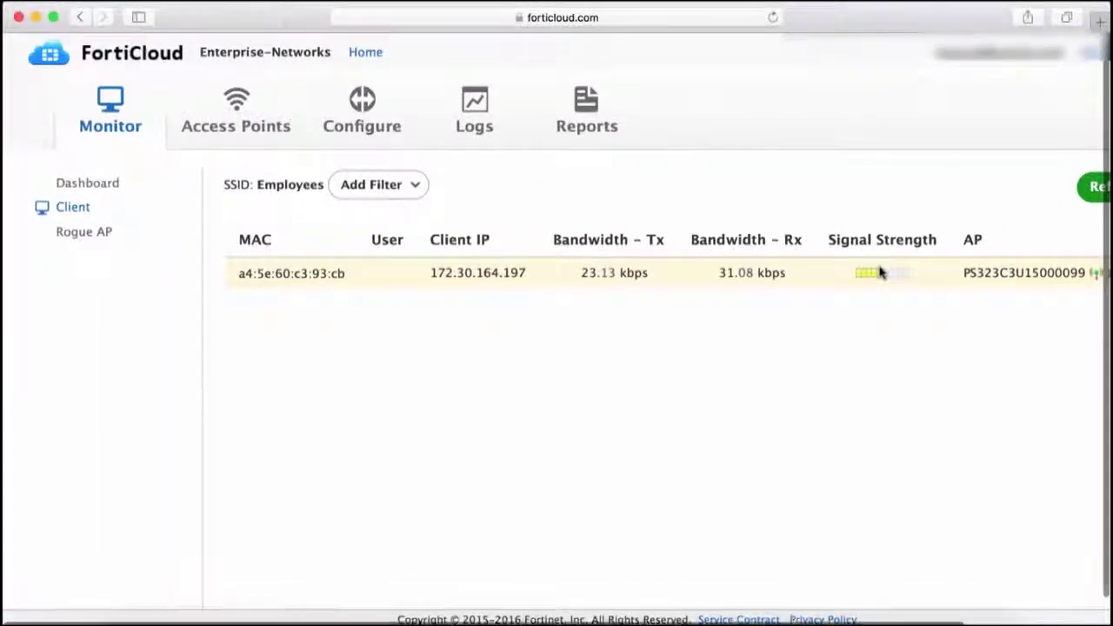